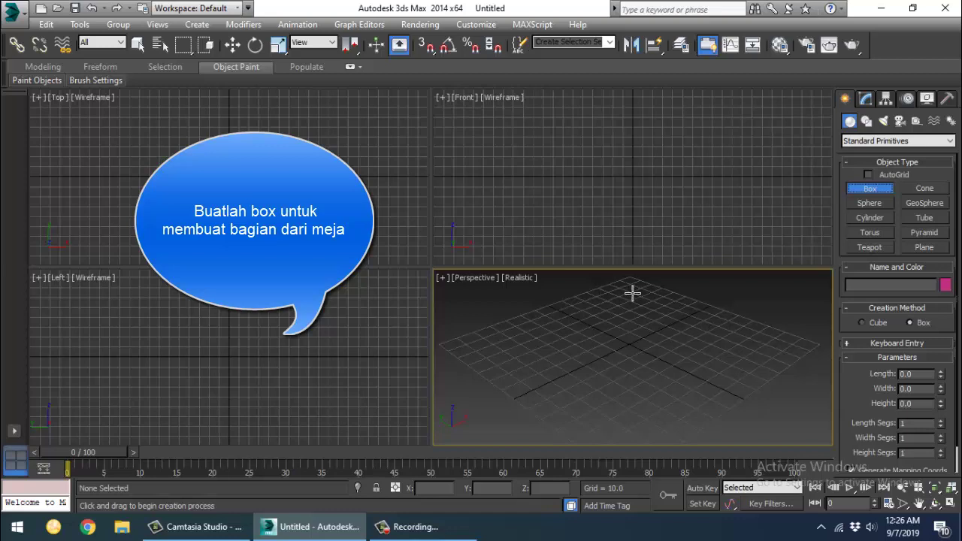
Create a flat box about 88 long, 107 wide and 5.5 high on the perspective grid as the tabletop
left_click_drag(660, 338, 599, 427)
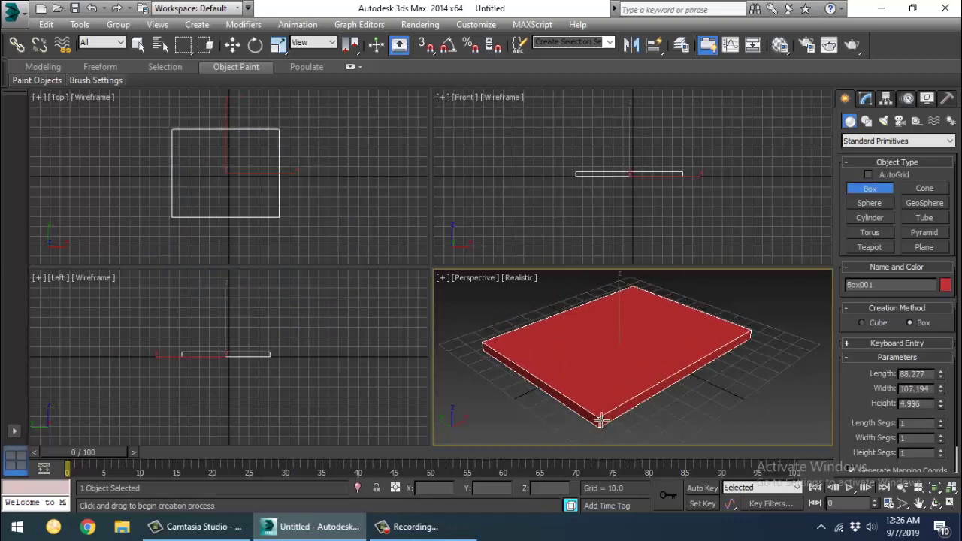
left_click(866, 98)
middle_click_drag(684, 322, 725, 331)
left_click(935, 503)
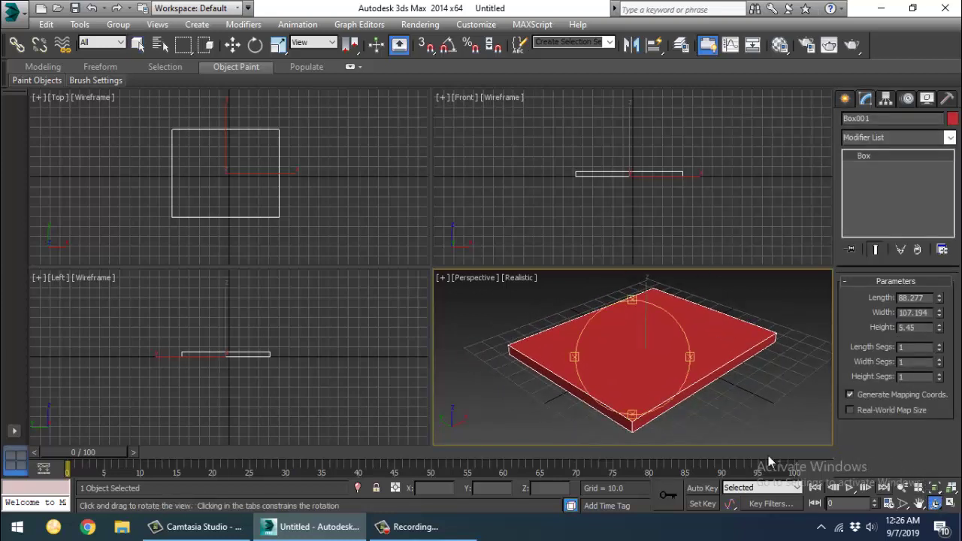
mouse_move(636, 390)
left_mouse_down()
mouse_move(653, 414)
mouse_move(640, 409)
mouse_move(638, 388)
left_mouse_up()
Create a tall box about 10.5 long, 12.5 wide and 70 high beside the tabletop as a table leg
left_click(845, 98)
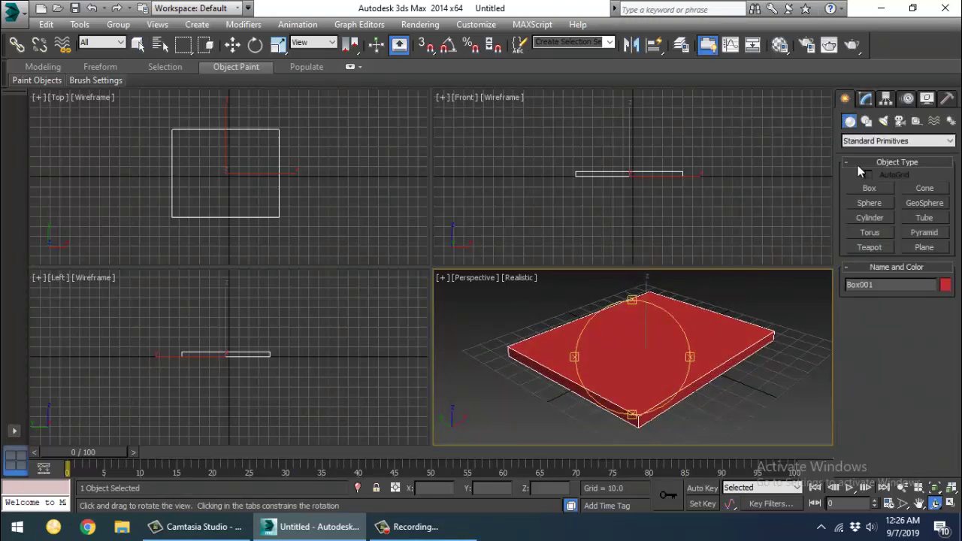
left_click(870, 189)
scroll(727, 354, "down", 4)
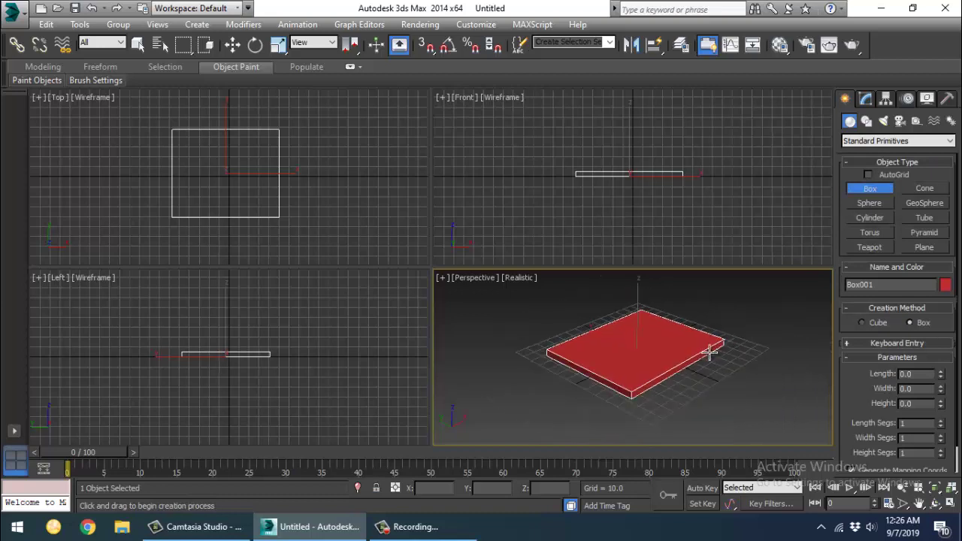
left_click_drag(731, 348, 738, 358)
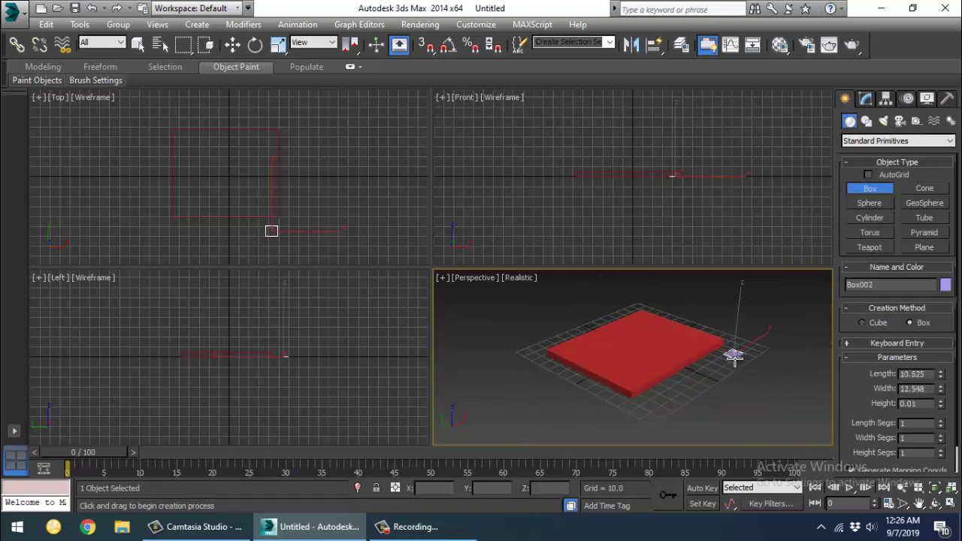
middle_click_drag(775, 337, 776, 365)
left_click(866, 99)
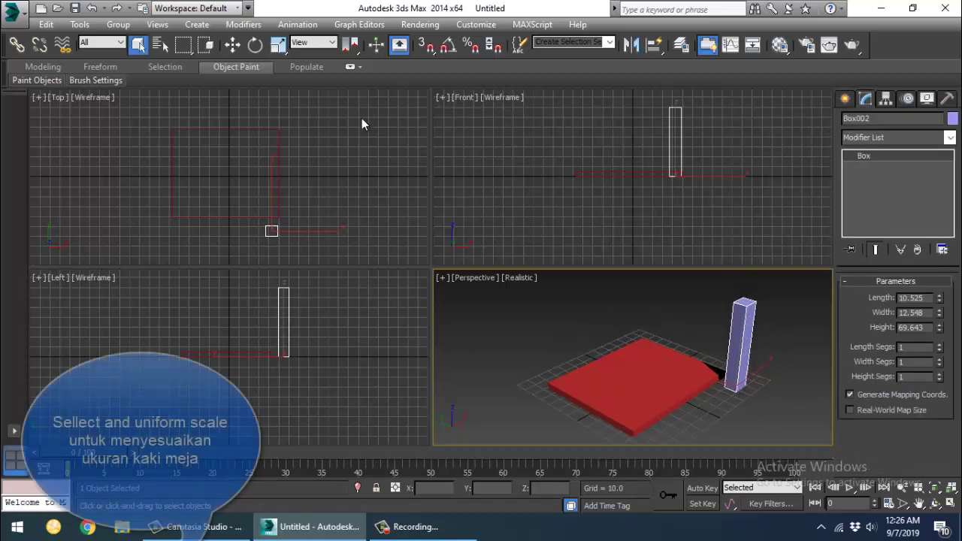
Scale the leg to about 59% in X, 68% in Y and 114% in Z, then deselect it
left_click(277, 45)
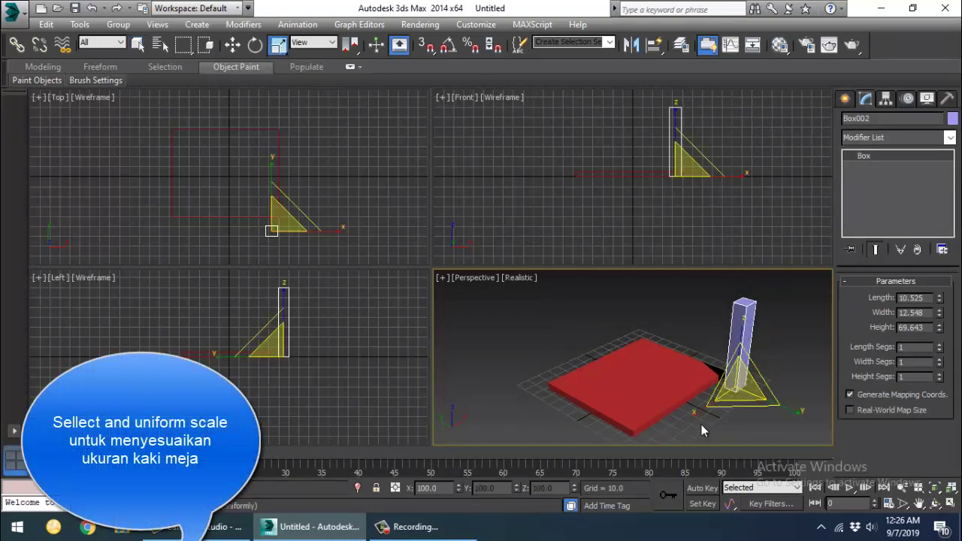
left_click_drag(791, 409, 775, 399)
left_click_drag(693, 416, 702, 411)
left_click_drag(745, 323, 745, 312)
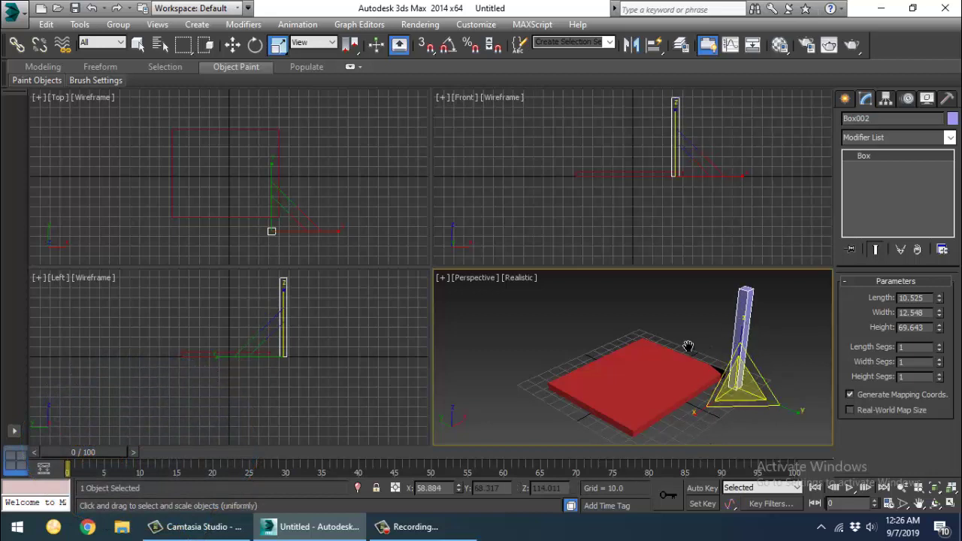
scroll(688, 346, "down", 3)
left_click(625, 313)
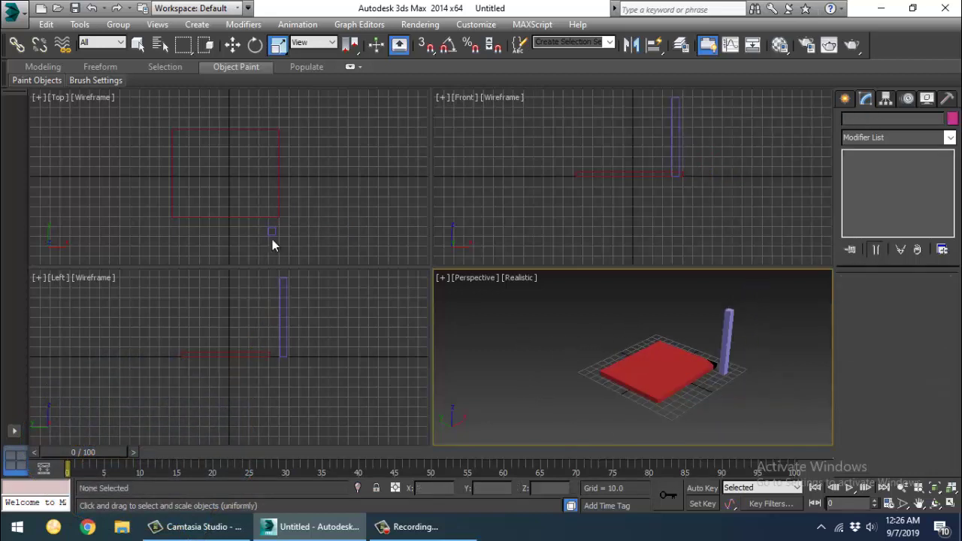
Move the leg in the Top view inside the tabletop's lower-right corner, at about X 42.7, Y -32.5
scroll(272, 244, "up", 4)
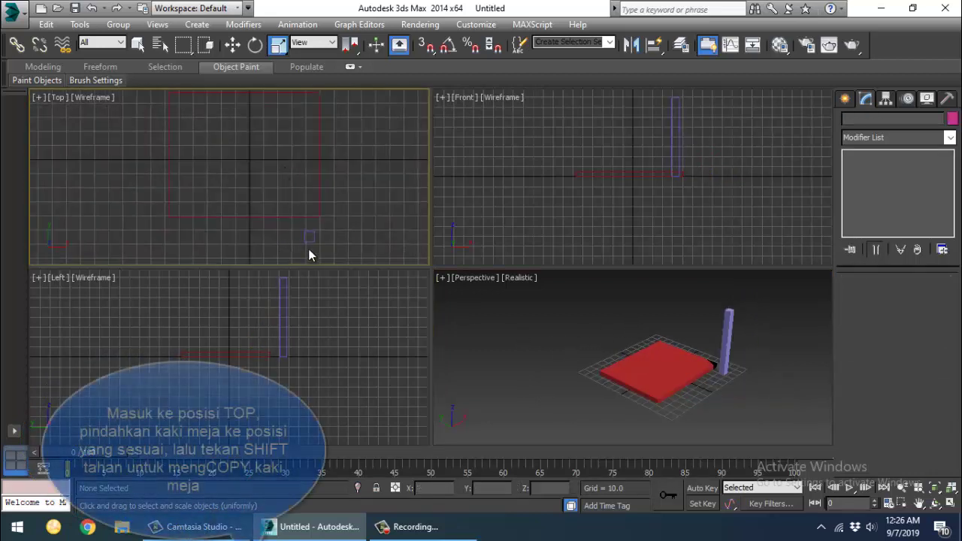
left_click(309, 239)
left_click(233, 46)
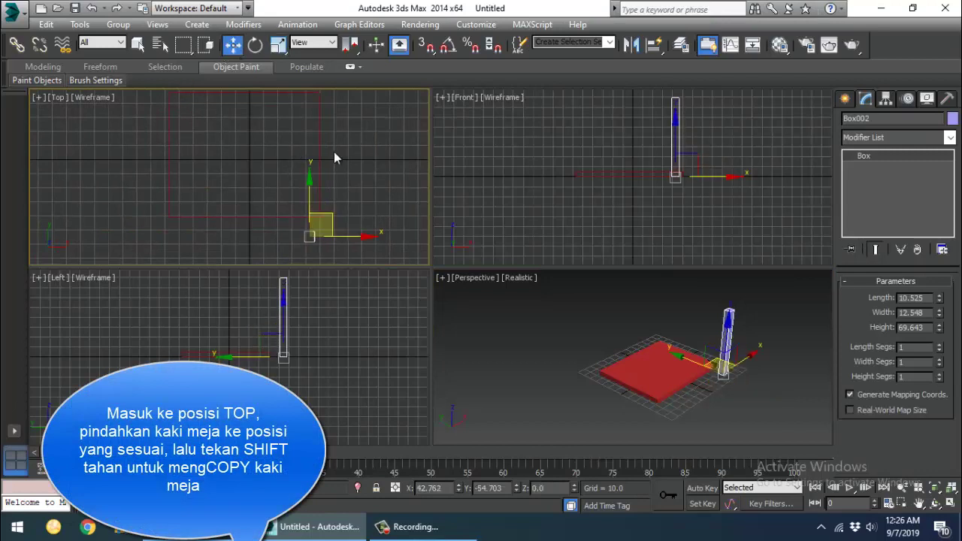
middle_click_drag(336, 168, 342, 176)
left_click_drag(337, 223, 337, 191)
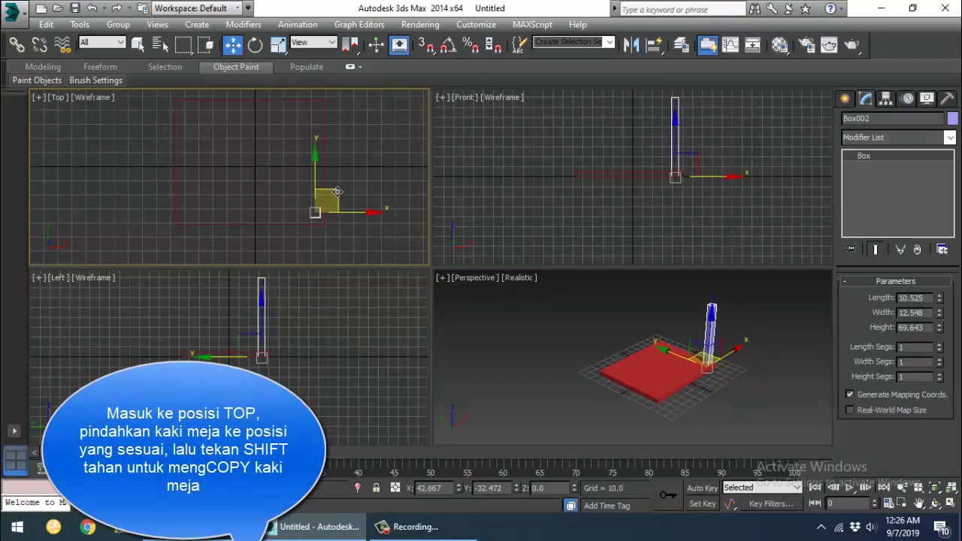
middle_click_drag(338, 192, 347, 207)
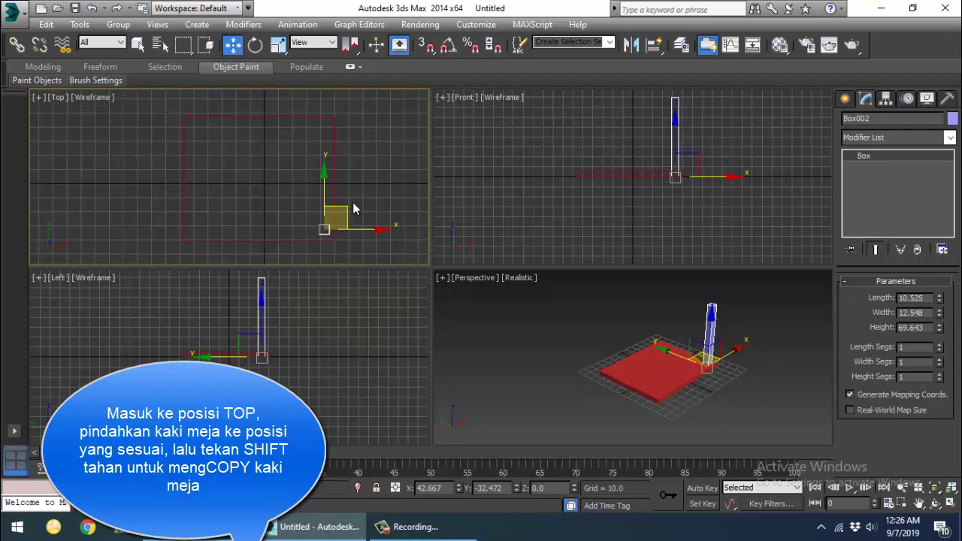
Clone the leg once as a Copy at the tabletop's upper-right corner in the Top view, at about Y 41.3
mouse_move(349, 202)
left_mouse_down("shift")
mouse_move(337, 109)
mouse_move(360, 83)
left_mouse_up("shift")
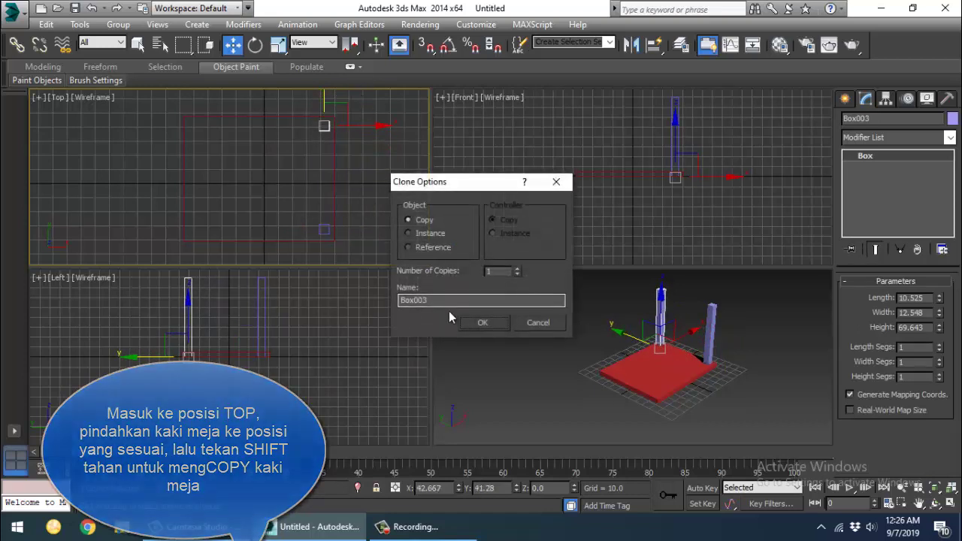
left_click(485, 322)
left_click(385, 229)
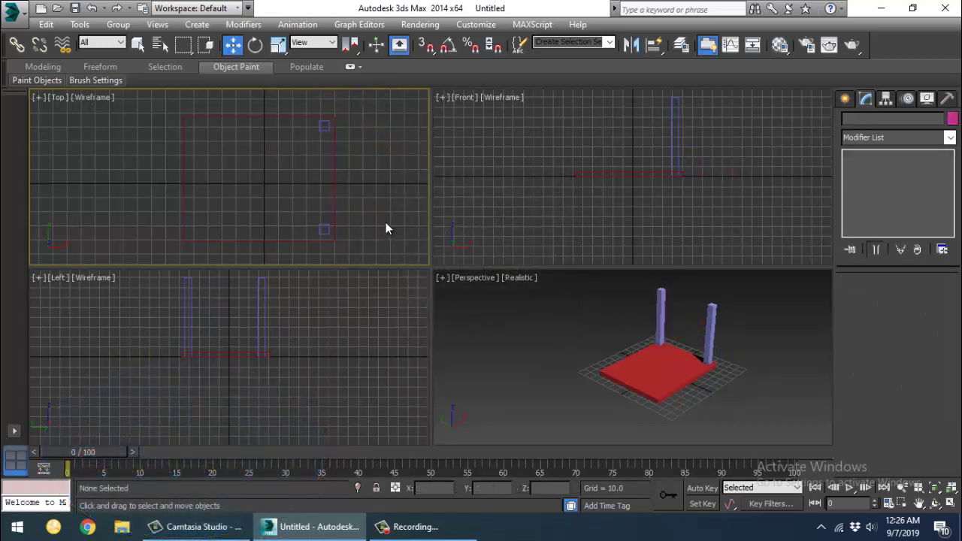
Select both legs and clone them once as a Copy along X to the tabletop's opposite side
left_click(323, 130)
left_click(324, 227, "ctrl")
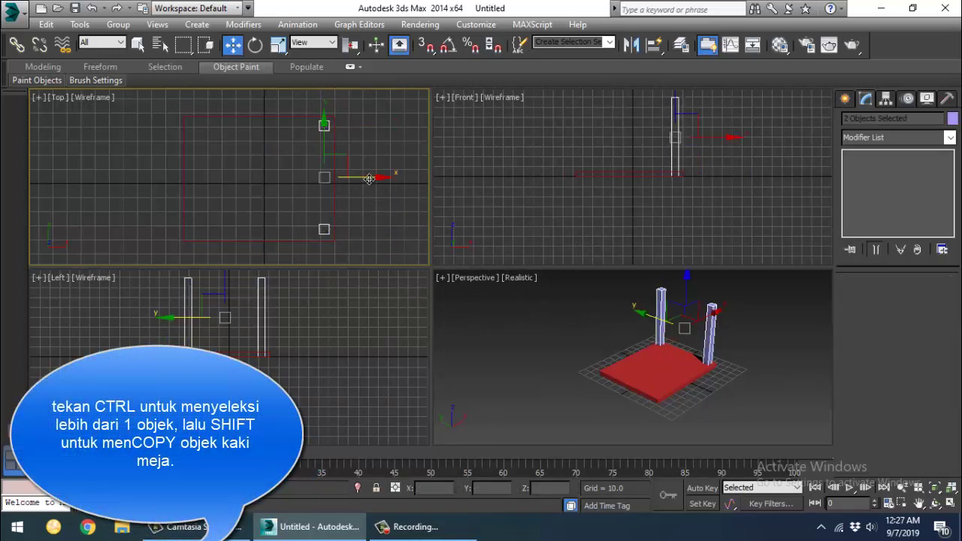
left_click_drag(369, 179, 242, 175, "shift")
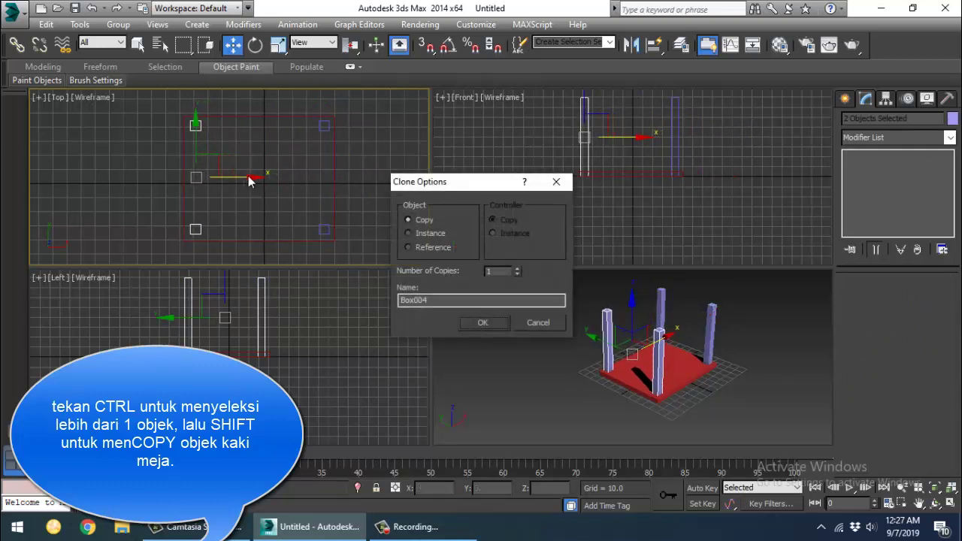
left_click(483, 323)
left_click(490, 325)
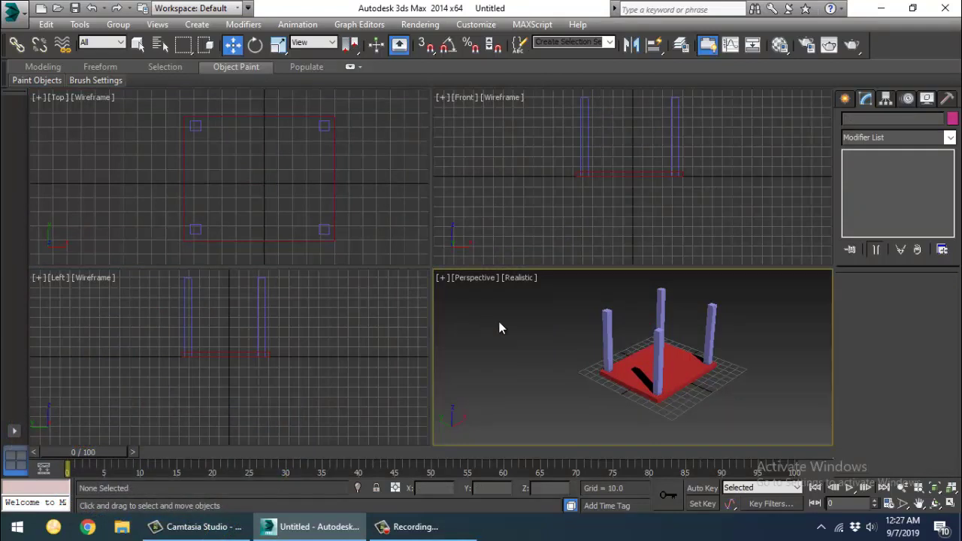
Raise the tabletop along Z until it rests on top of the four legs, then deselect it
left_click(627, 368)
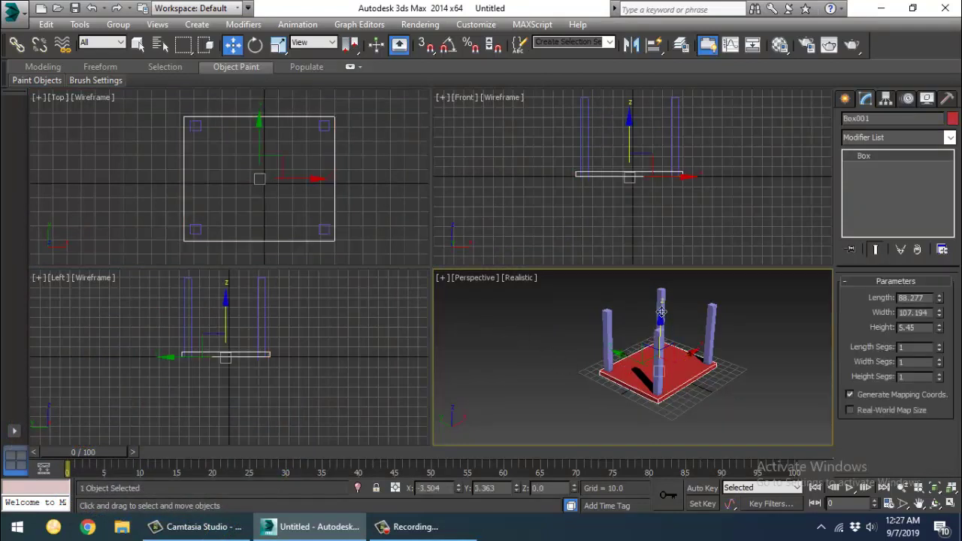
left_click_drag(660, 323, 674, 275)
middle_click_drag(660, 326, 630, 352)
left_click(719, 378)
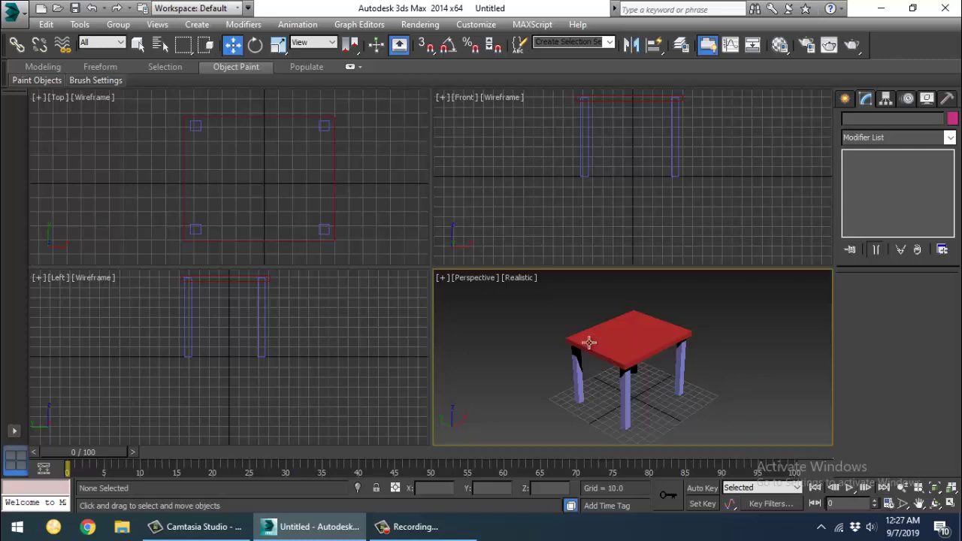
Select the tabletop and all four legs, group them under the name "meja", and deselect the group
left_click_drag(726, 444, 726, 442)
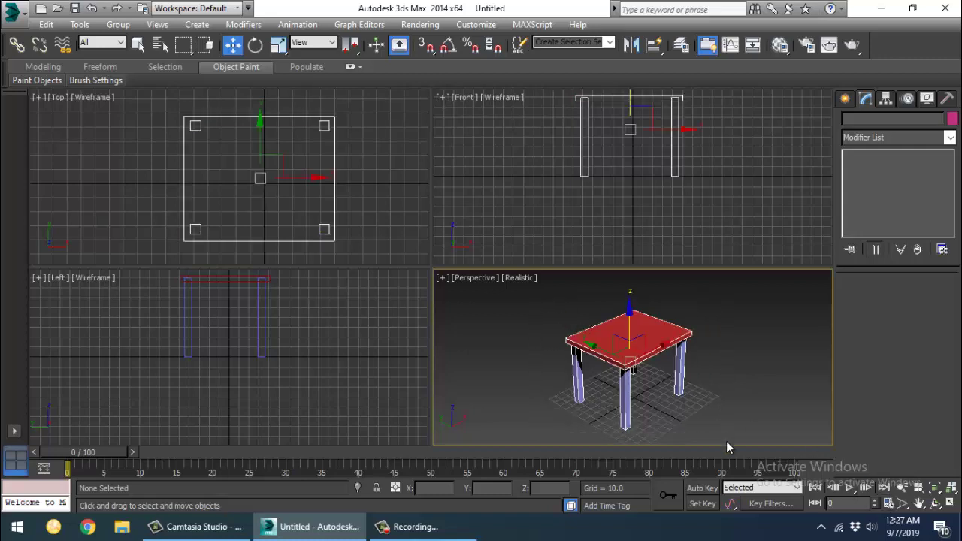
left_click(122, 26)
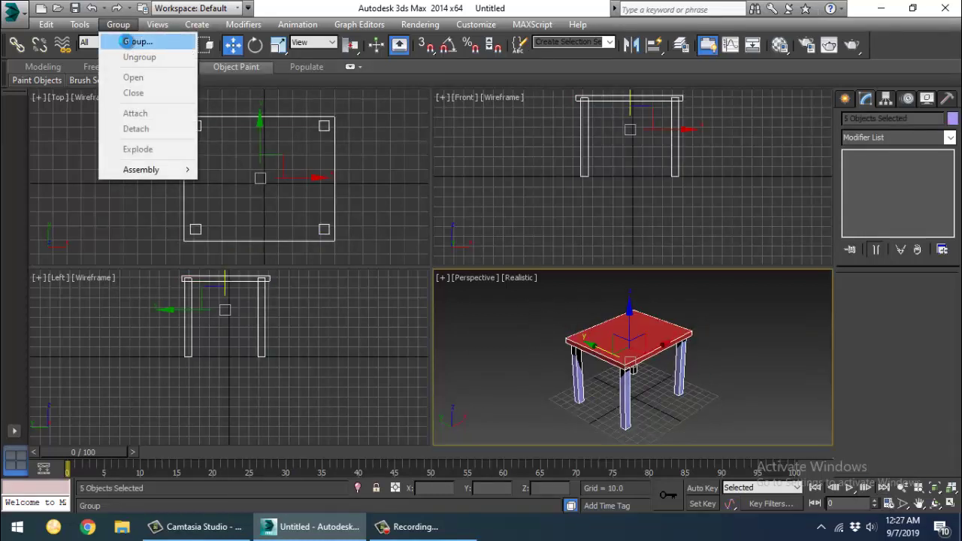
left_click(136, 41)
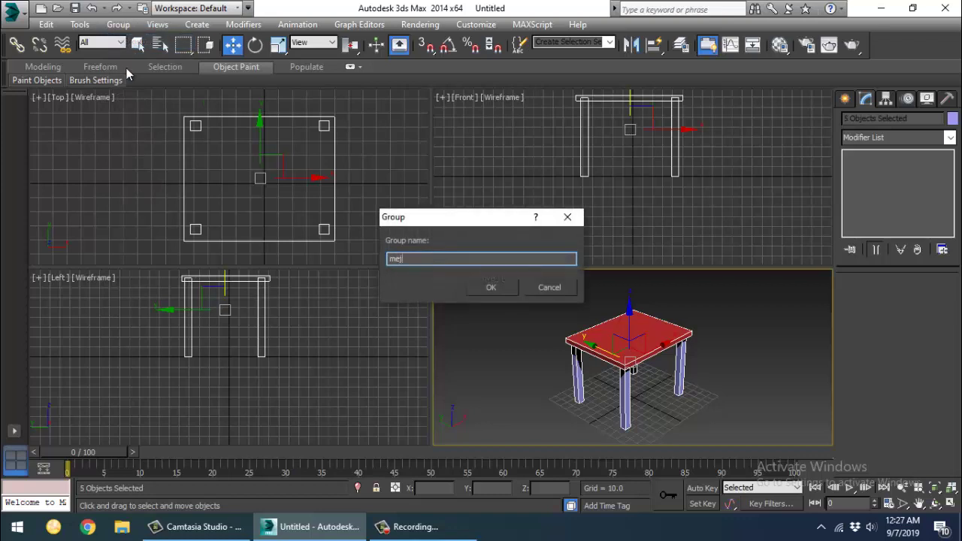
left_click(510, 287)
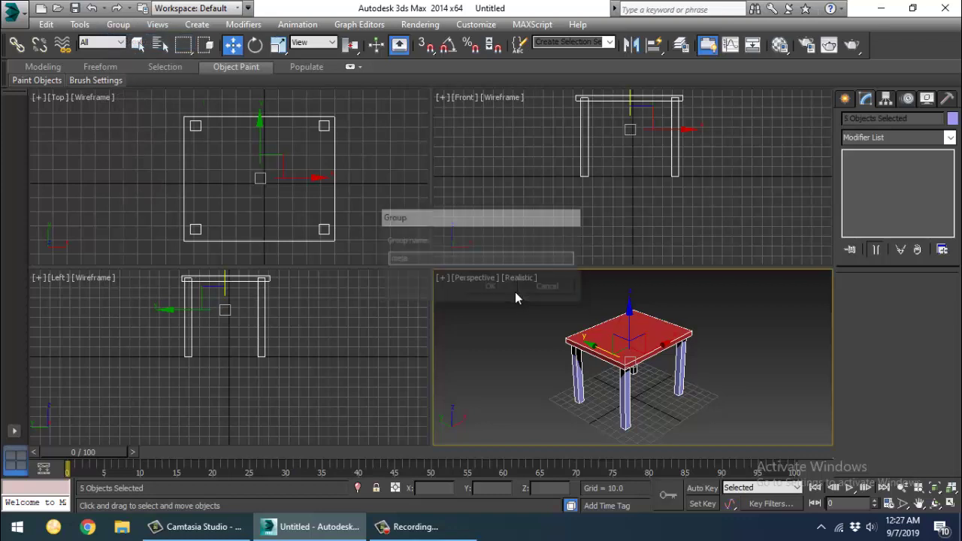
left_click(936, 504)
left_click_drag(632, 376, 619, 355)
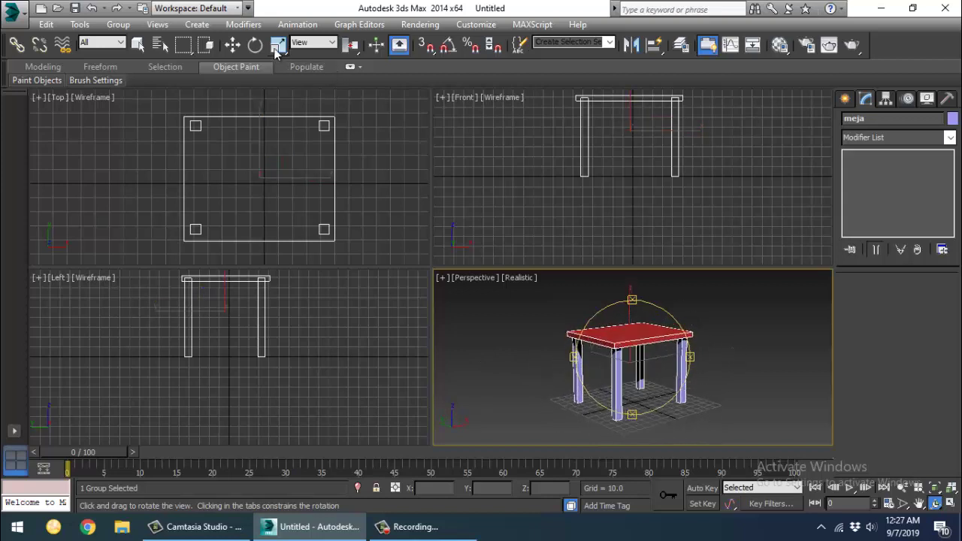
left_click(233, 45)
left_click(498, 335)
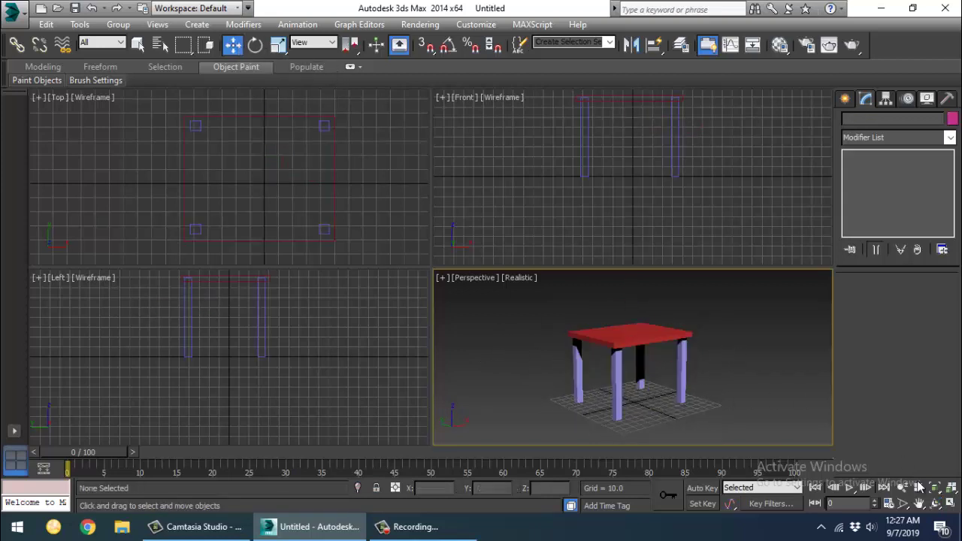
Clone the table group once as a Copy beside the original along X, at about X 146, to serve as the chair
left_click(935, 503)
left_click_drag(618, 359, 613, 366)
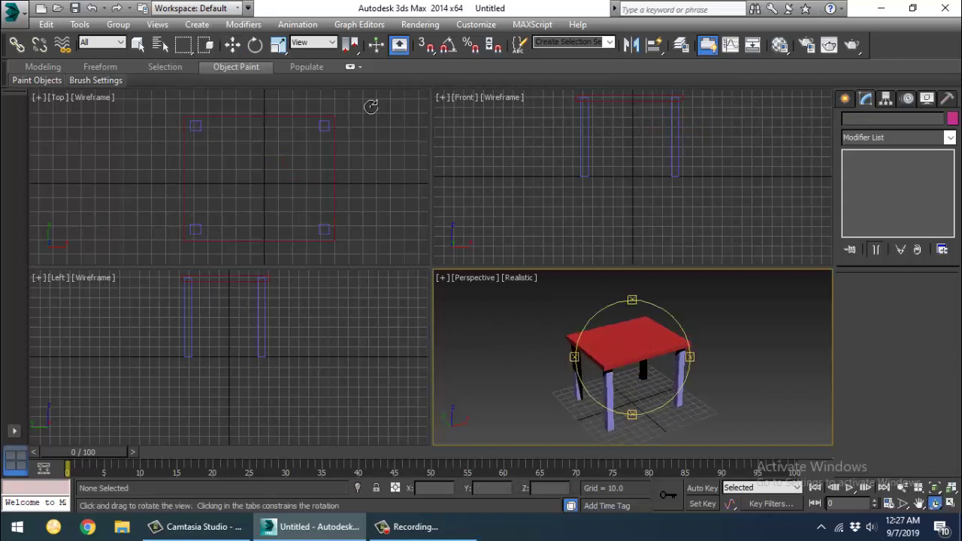
left_click(233, 45)
left_click(652, 331)
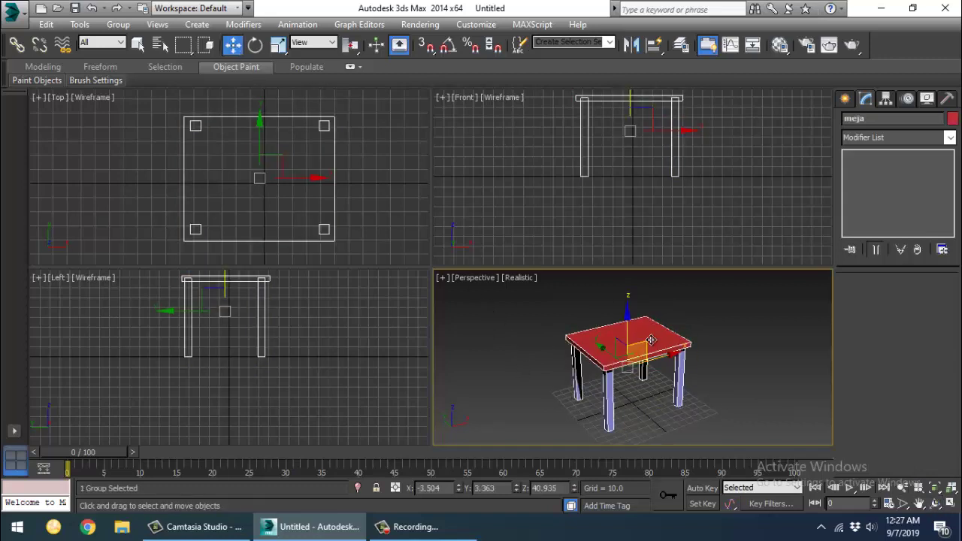
middle_click_drag(652, 344, 592, 348)
scroll(591, 349, "down", 1)
scroll(592, 348, "up", 1)
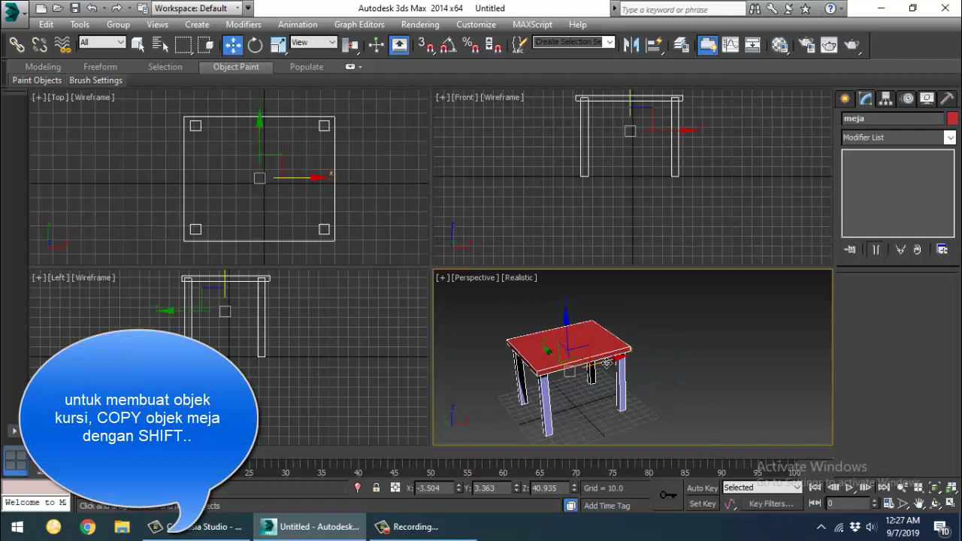
left_click_drag(606, 364, 712, 344, "shift")
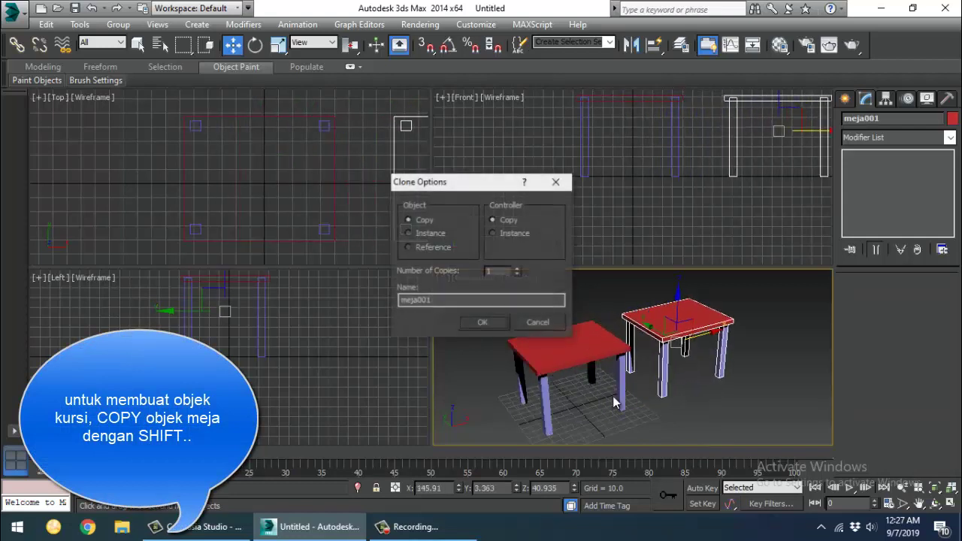
left_click(495, 329)
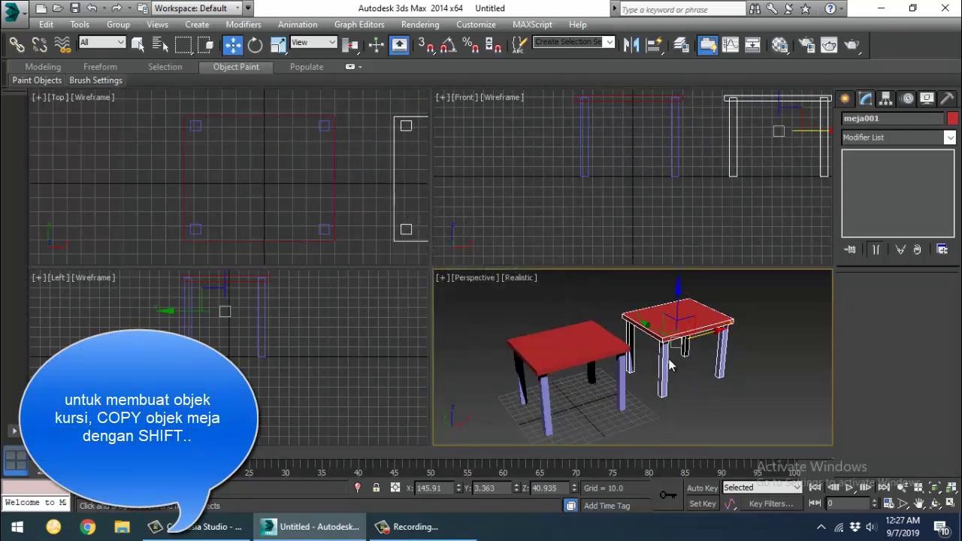
Scale the copied table group down in the Front view to make it smaller than the original table
middle_click_drag(669, 372, 636, 340, "alt")
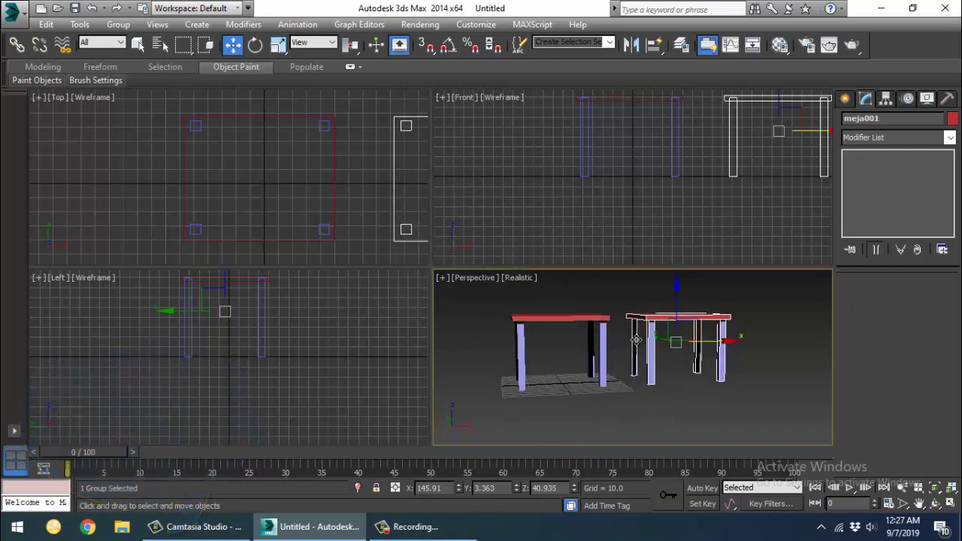
left_click(687, 396)
left_click(694, 318)
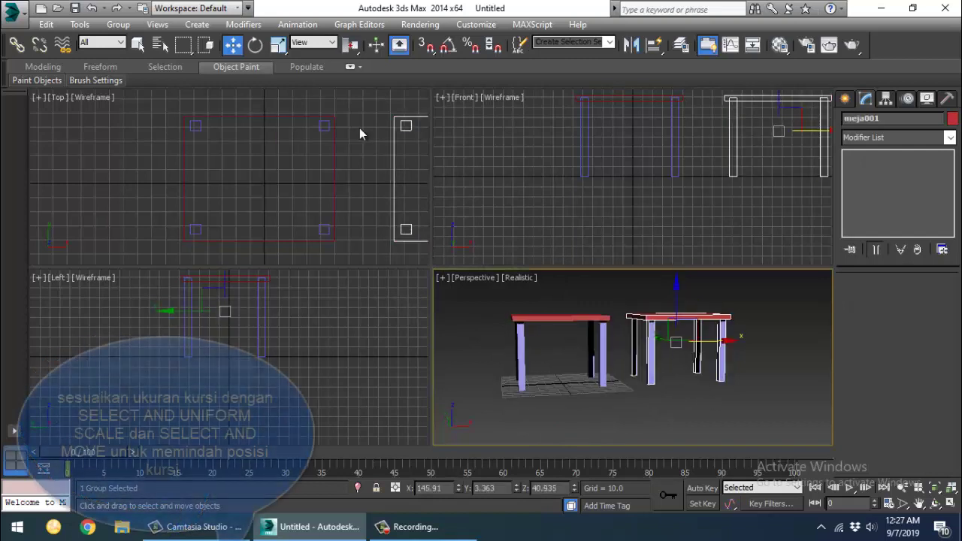
left_click(278, 44)
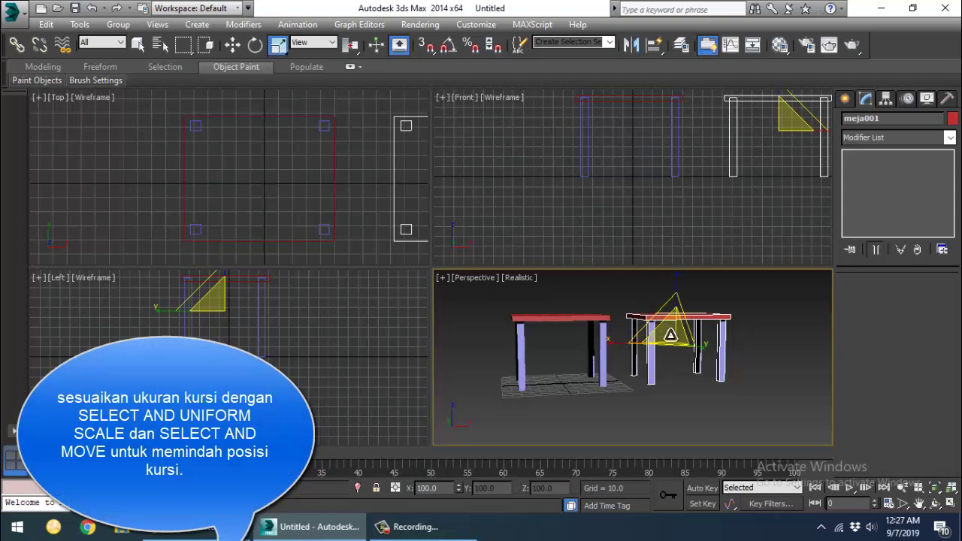
middle_click_drag(710, 210, 660, 224)
left_click_drag(733, 149, 733, 174)
left_click(233, 45)
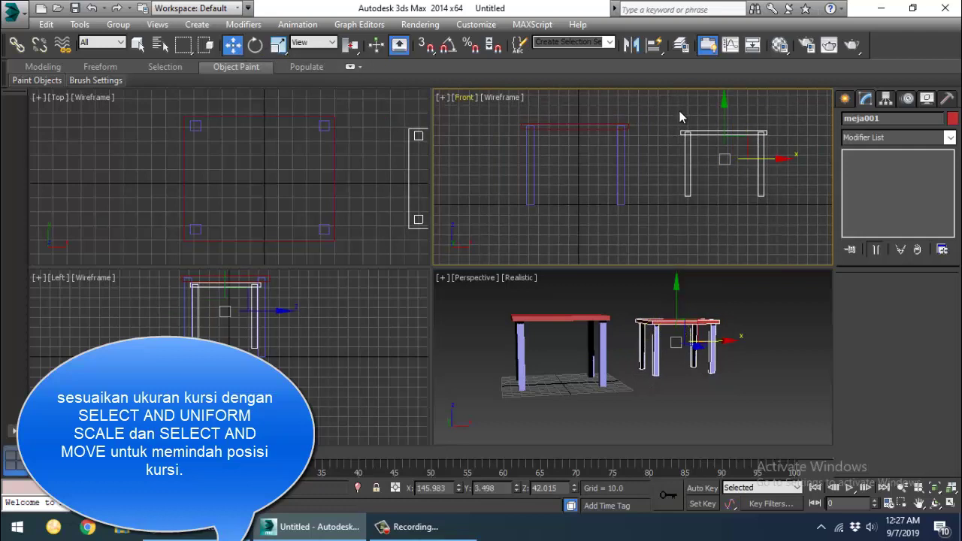
Lower the copied table group to the ground line, shrink it slightly more, move it closer to the table at about X 112, and deselect it
left_click_drag(722, 118, 735, 128)
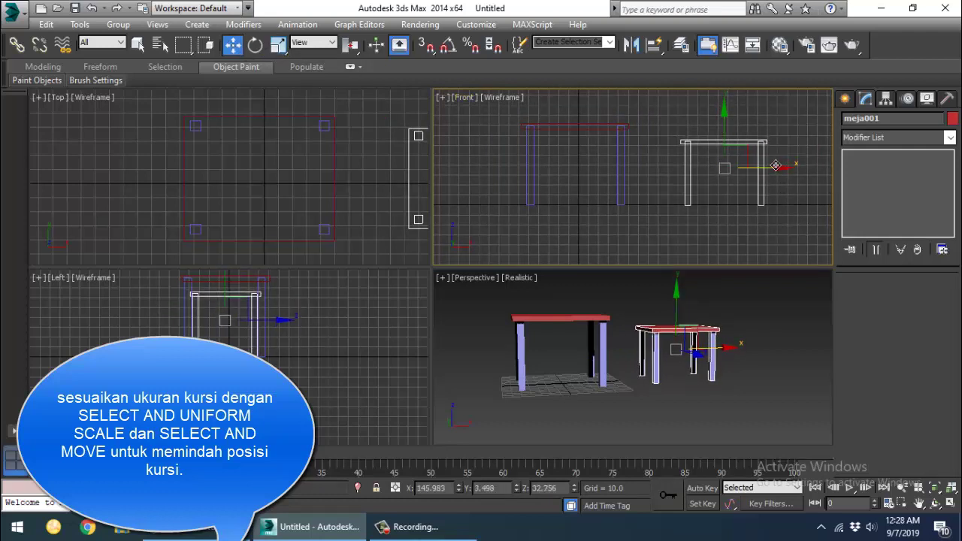
left_click_drag(776, 166, 708, 149)
left_click(278, 45)
left_click(233, 47)
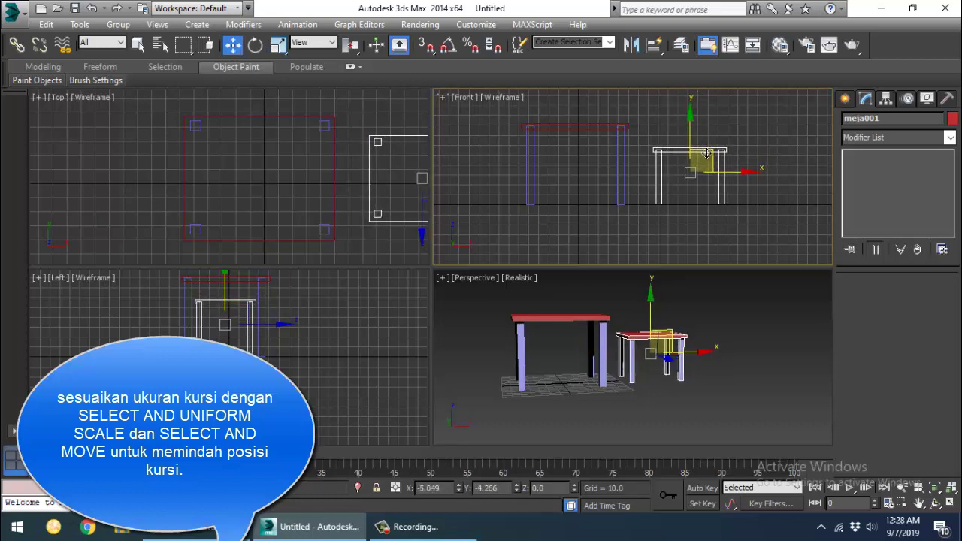
left_click(742, 375)
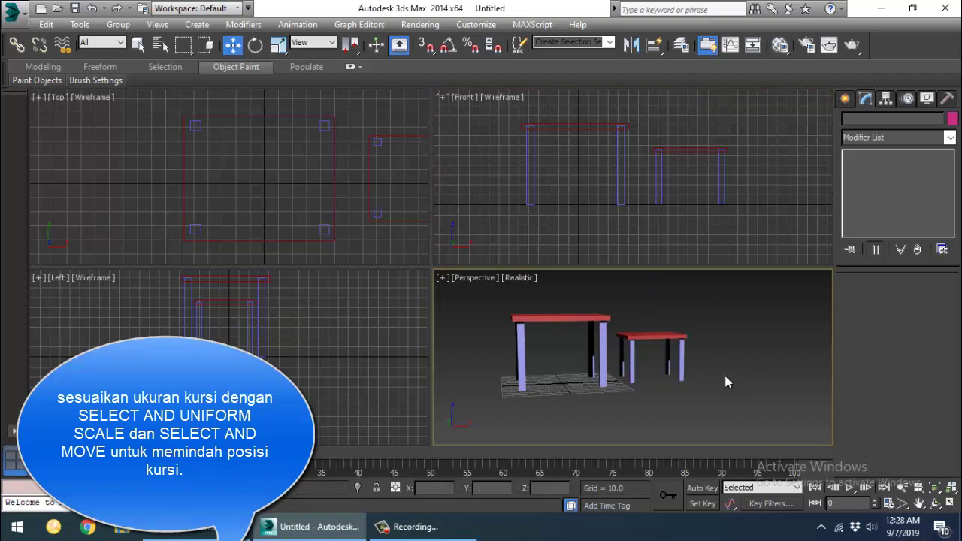
Select the small table copy and move it away from the original table along X to about X 139
left_click(936, 510)
left_click_drag(619, 344, 638, 382)
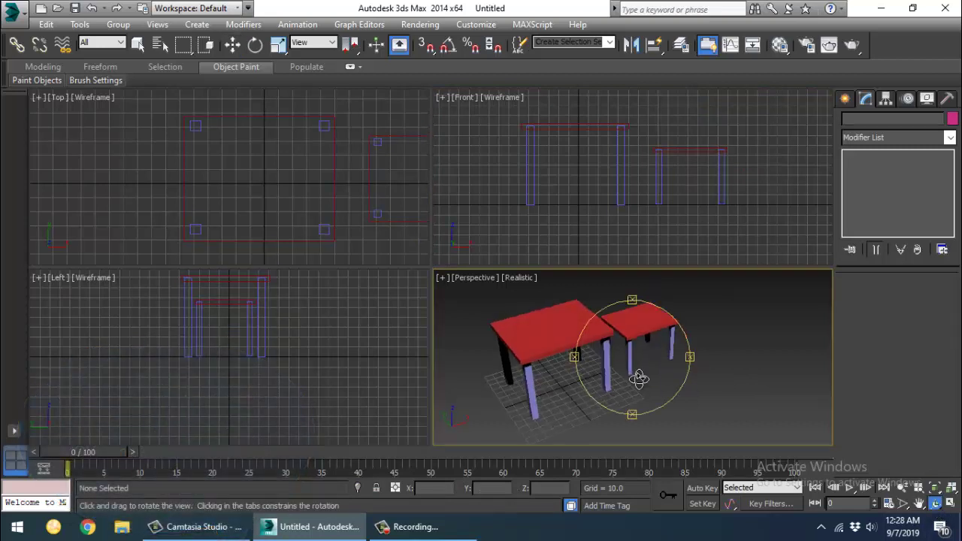
left_click(235, 45)
left_click(633, 323)
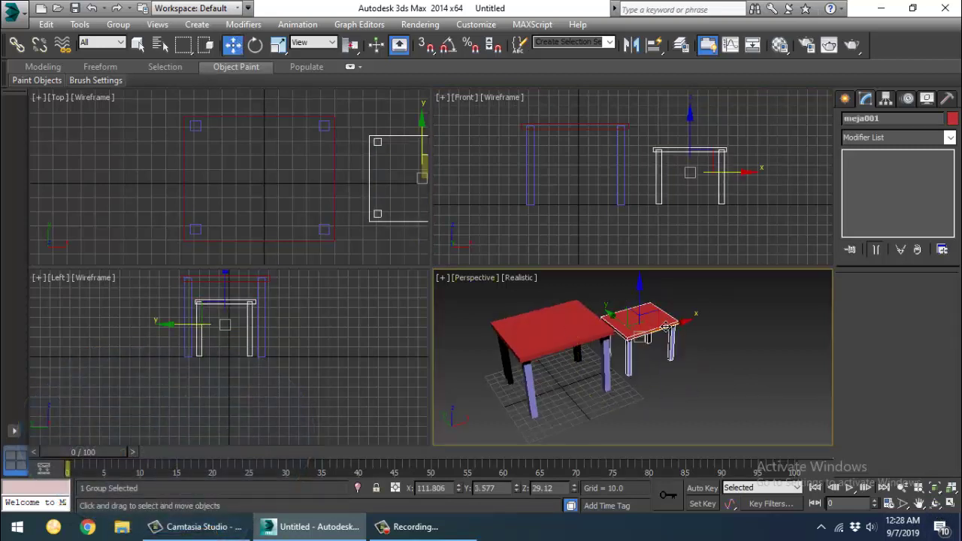
left_click_drag(668, 325, 695, 318)
middle_click_drag(680, 344, 672, 376)
scroll(673, 364, "up", 3)
scroll(673, 364, "up", 2)
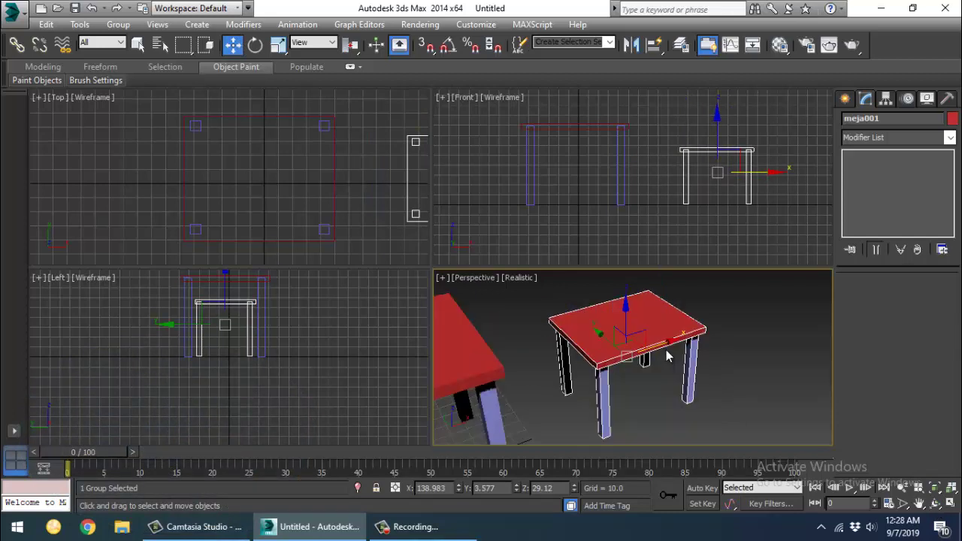
Ungroup the small table copy and clear the selection
left_click(119, 24)
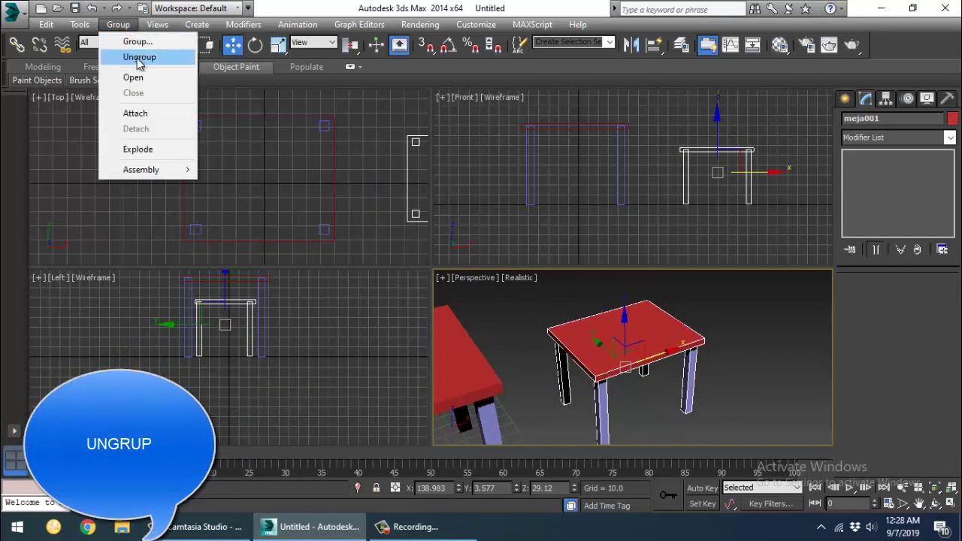
left_click(136, 58)
left_click(793, 324)
Clone the small table's top once along X, at about X 204, to serve as the chair's backrest
left_click(612, 330)
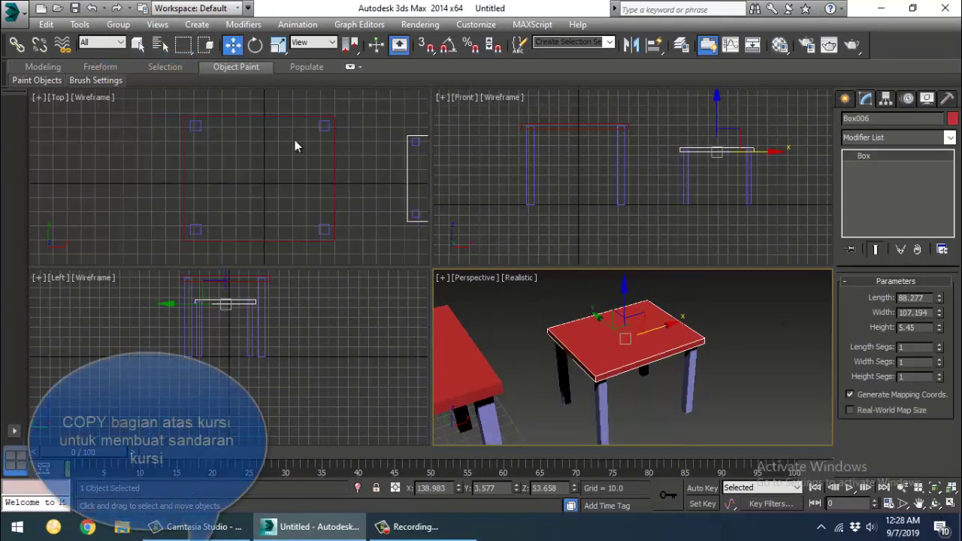
middle_click_drag(674, 323, 641, 327)
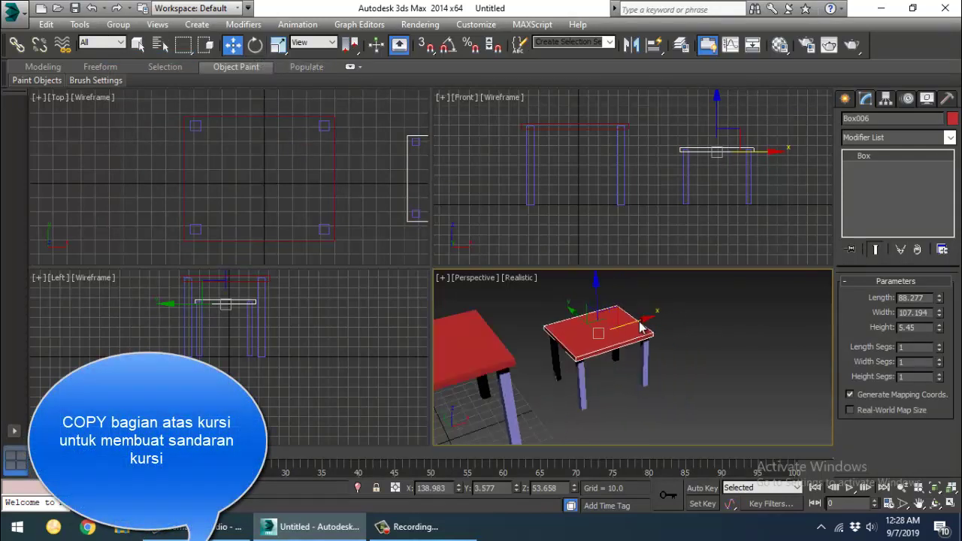
left_click_drag(626, 324, 687, 310, "shift")
left_click(483, 322)
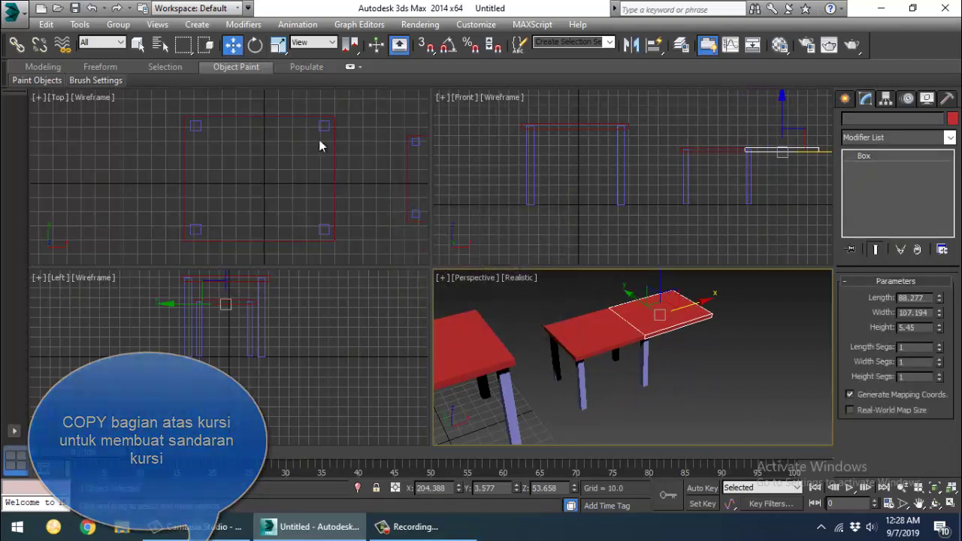
Rotate the cloned panel 90 degrees with angle snap on so that it stands upright
left_click(256, 44)
middle_click_drag(631, 290, 629, 310)
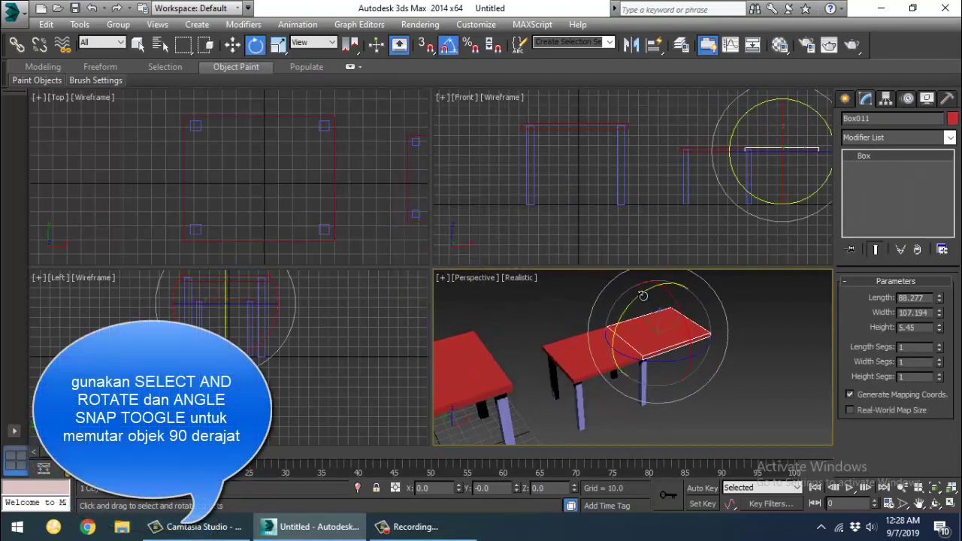
left_click_drag(643, 295, 589, 327)
Move the upright panel onto the rear edge of the seat, at about X 172 and Z 89
left_click(232, 45)
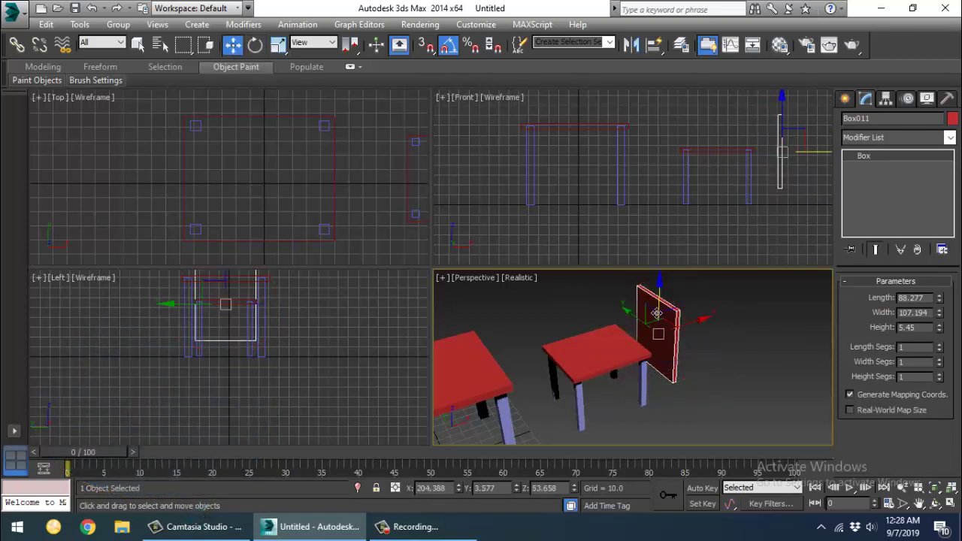
mouse_move(657, 290)
left_mouse_down()
mouse_move(662, 267)
mouse_move(674, 283)
mouse_move(659, 306)
left_mouse_up()
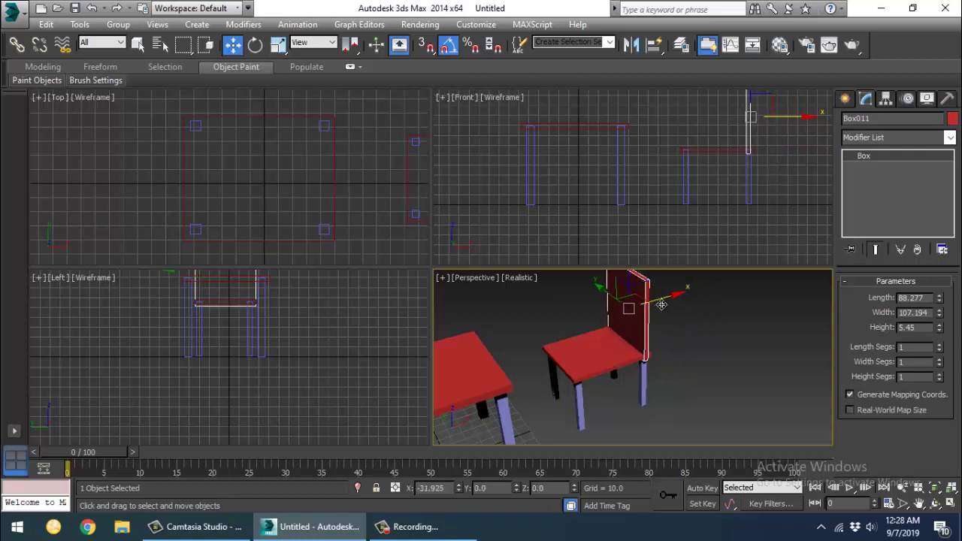
middle_click_drag(683, 346, 761, 395)
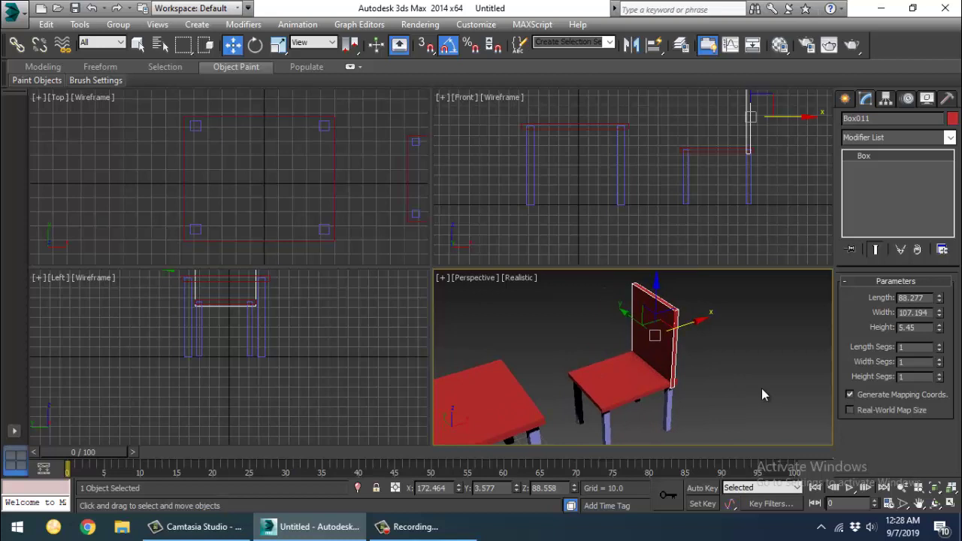
Scale the backrest panel down vertically to make it shorter
left_click(935, 504)
left_click_drag(589, 355, 557, 300)
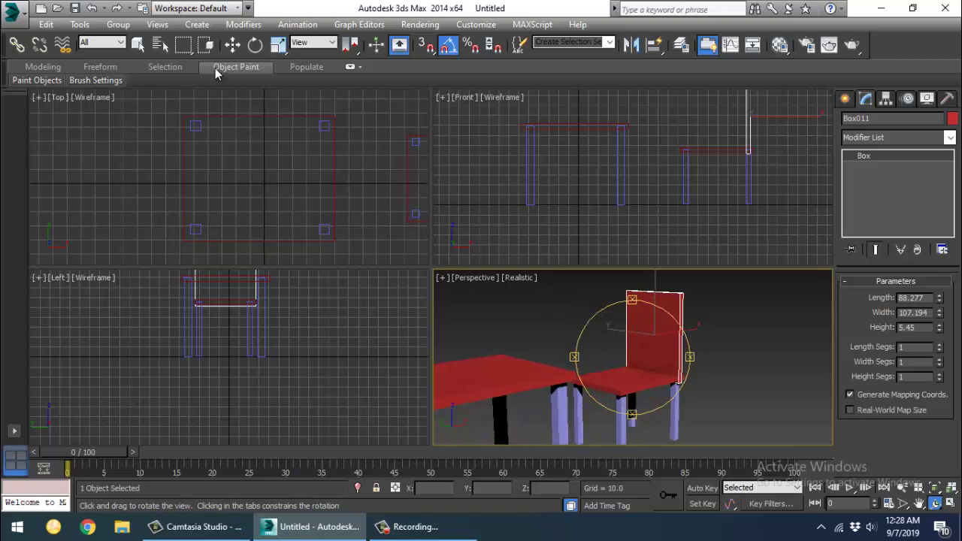
left_click(232, 45)
left_click(659, 320)
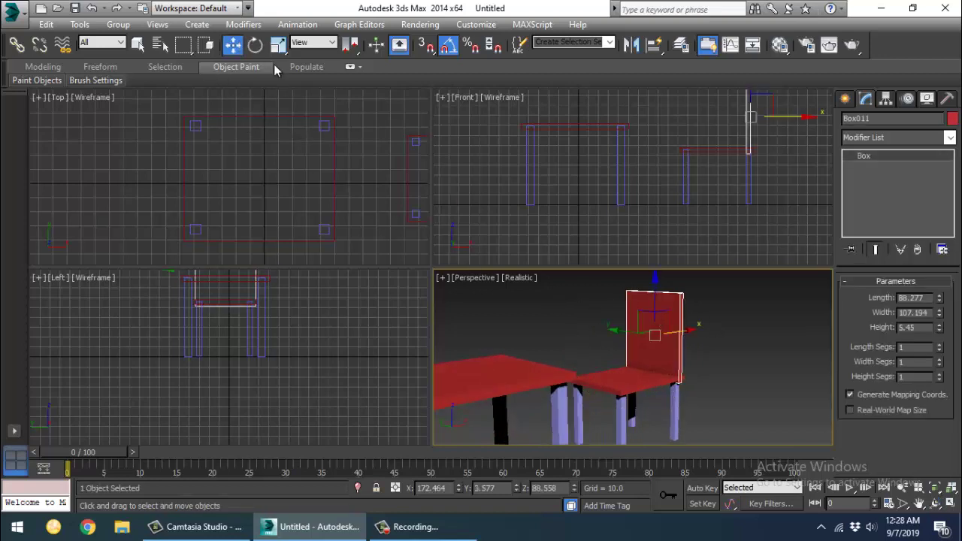
left_click(278, 45)
left_click_drag(661, 281, 607, 312)
Raise the shortened backrest above the seat along Z to about Z 105, then deselect it
left_click(232, 45)
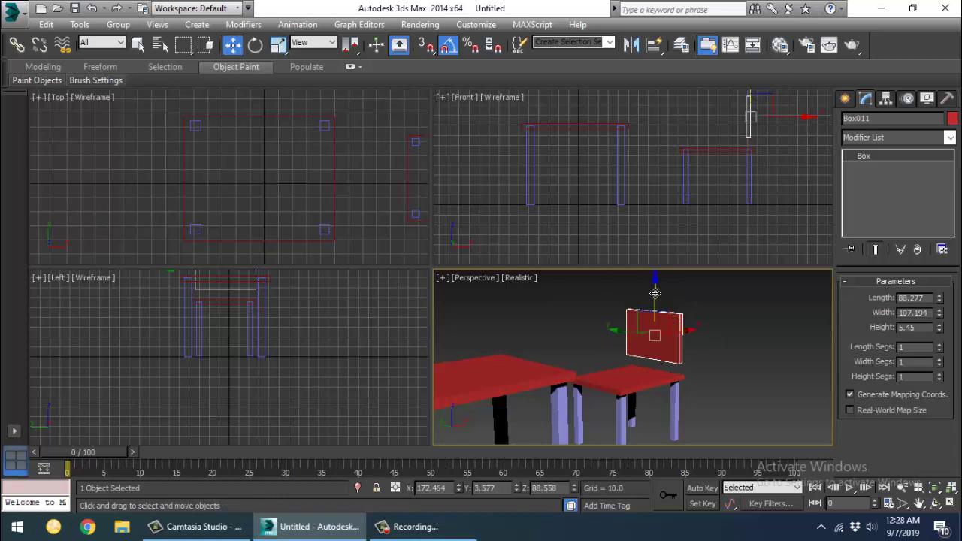
left_click_drag(655, 293, 660, 276)
left_click(715, 383)
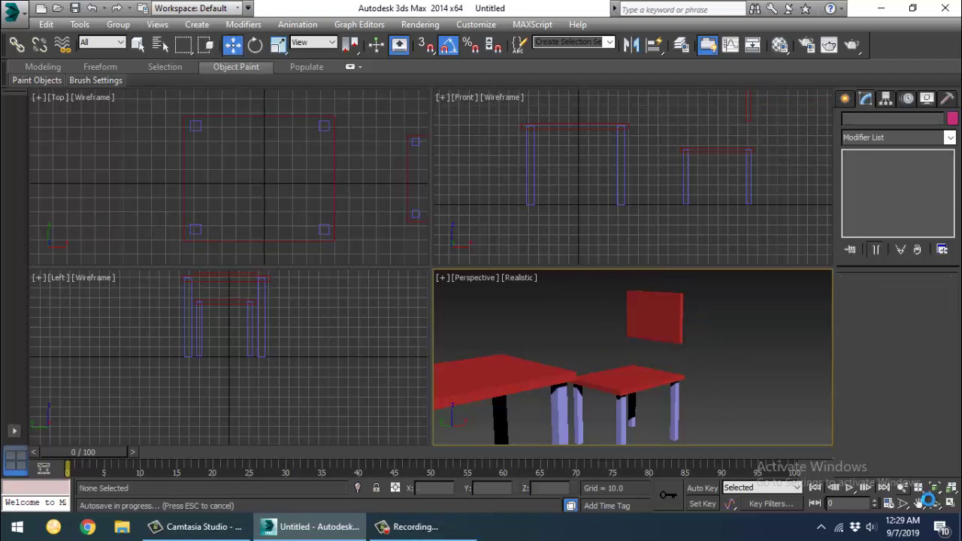
Select the chair's two rear legs and clone them once upward as a Copy to form the backrest posts, then deselect them
left_click(937, 505)
mouse_move(645, 369)
left_mouse_down()
mouse_move(503, 358)
mouse_move(645, 369)
mouse_move(638, 378)
left_mouse_up()
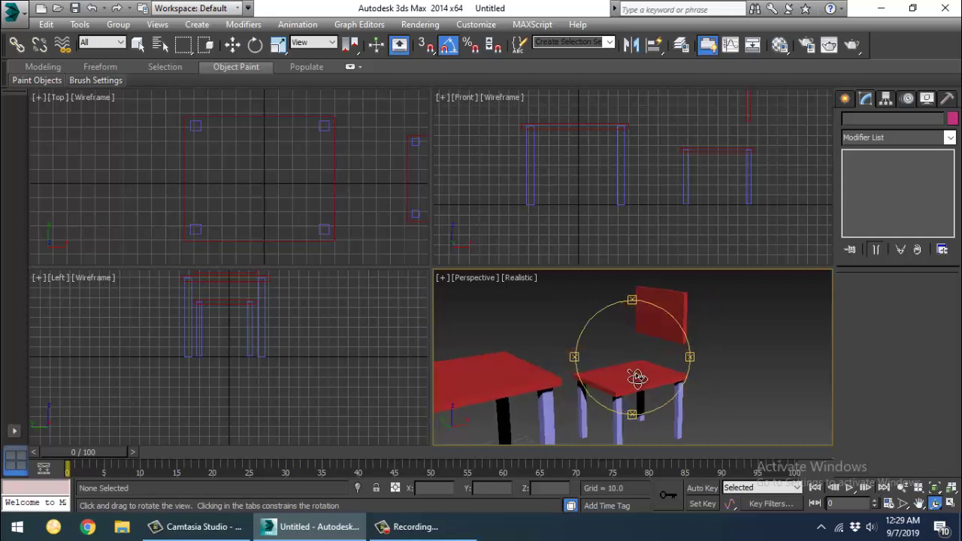
left_click(234, 46)
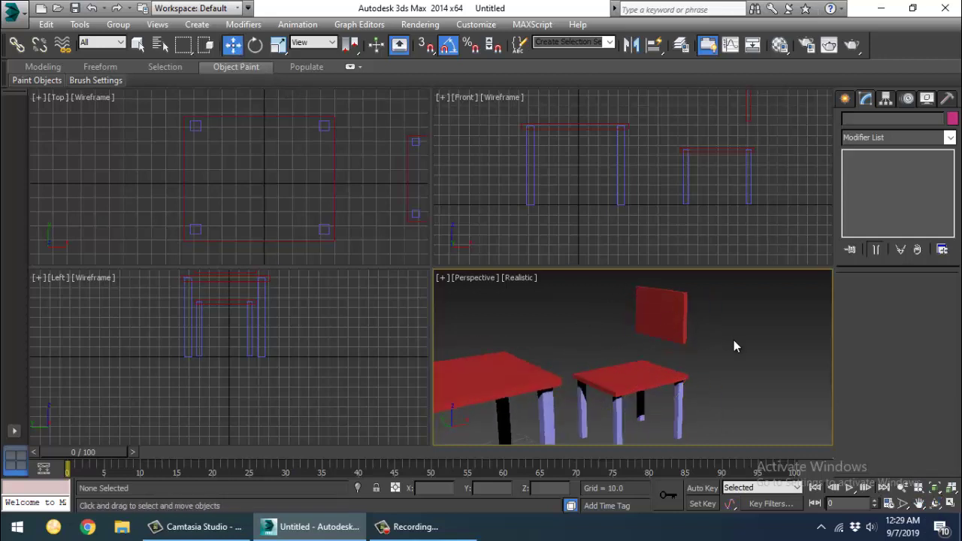
left_click(937, 505)
left_click_drag(644, 381, 632, 354)
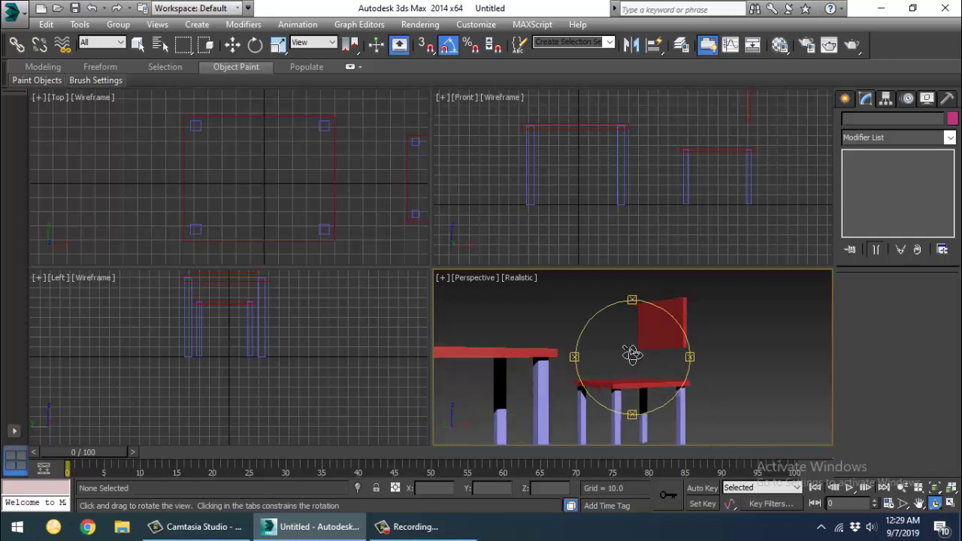
left_click(233, 47)
left_click(683, 405)
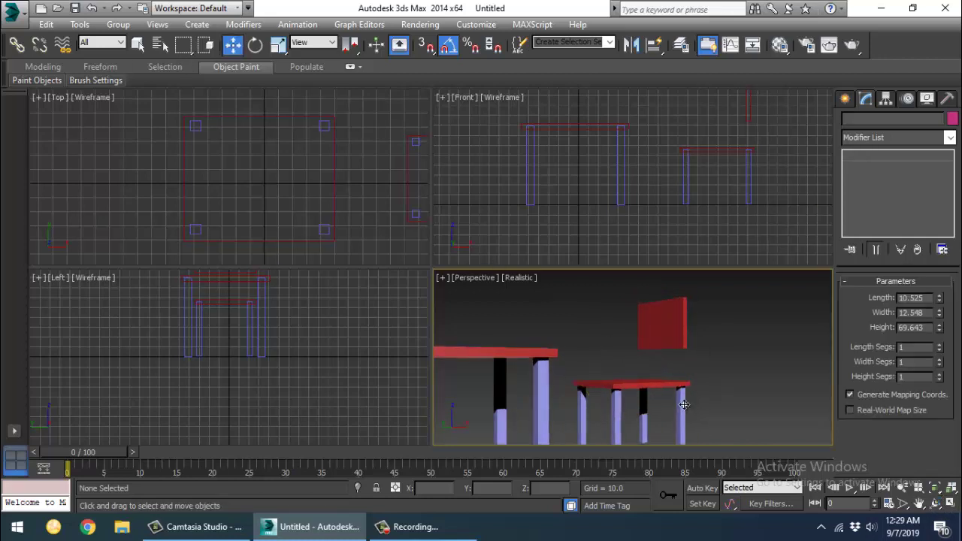
middle_click_drag(686, 399, 672, 389)
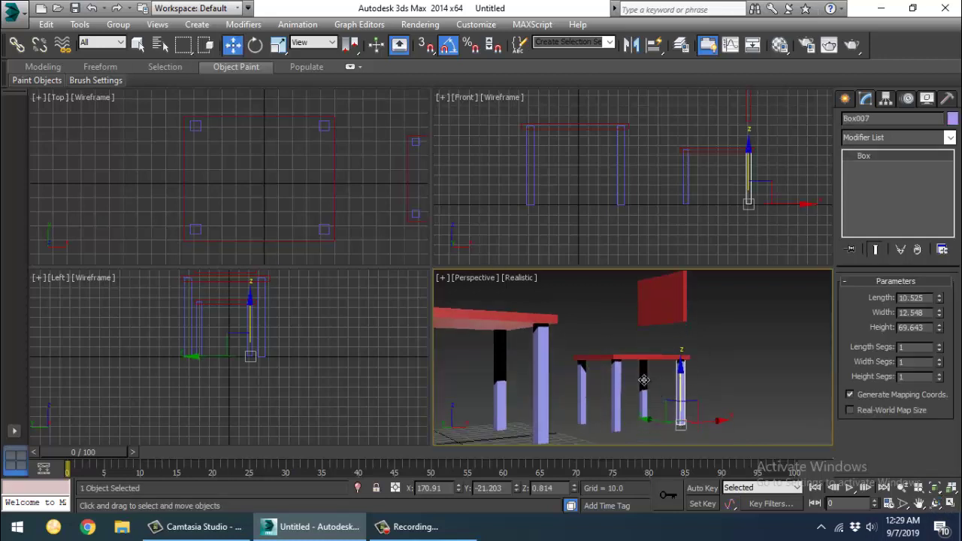
left_click(645, 381, "ctrl")
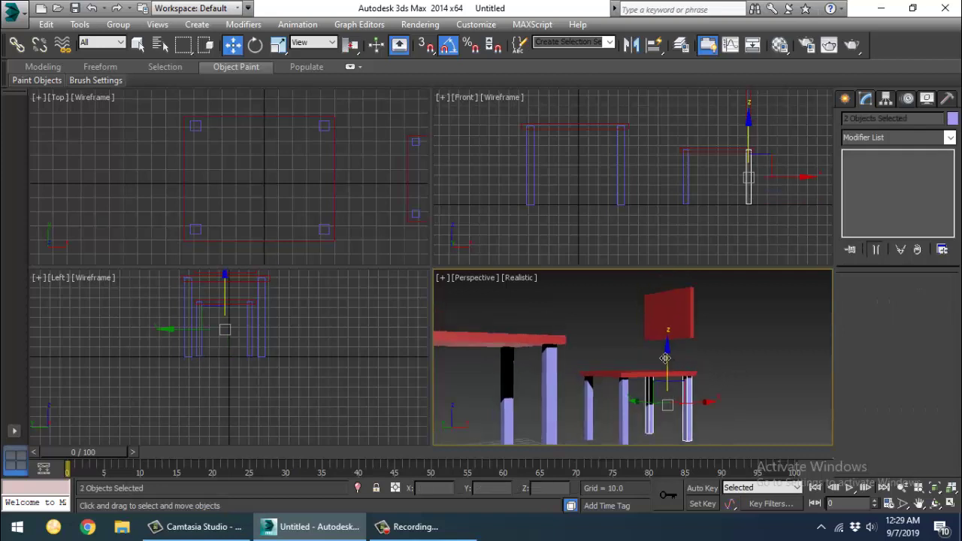
mouse_move(665, 355)
left_mouse_down()
mouse_move(677, 306)
mouse_move(695, 294)
left_mouse_up()
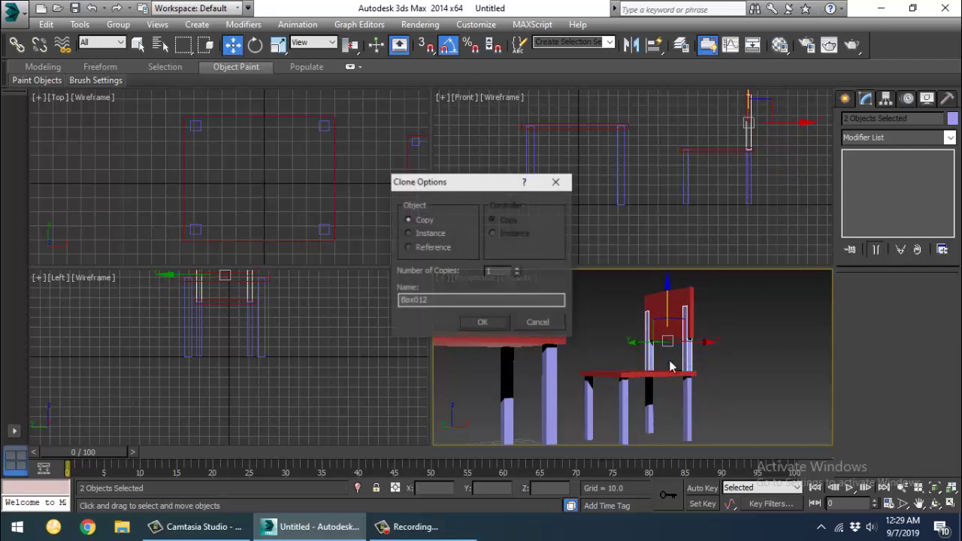
left_click(493, 321)
left_click(662, 324)
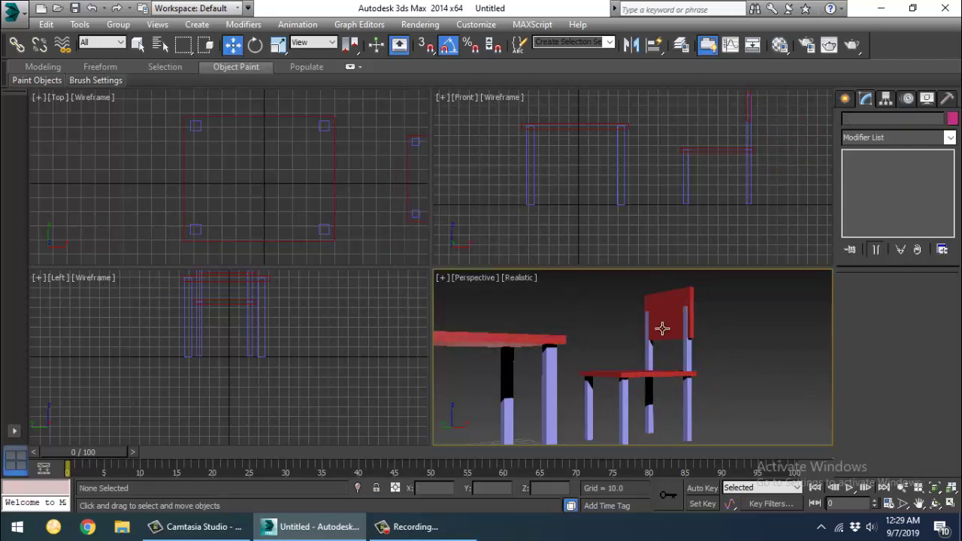
Move the backrest panel along X in the Front view to about X 169, against the front of the rear posts, then deselect it
left_click(935, 504)
left_click_drag(665, 365, 619, 378)
left_click(776, 189)
scroll(730, 204, "up", 4)
middle_click_drag(773, 177, 733, 247)
left_click(233, 46)
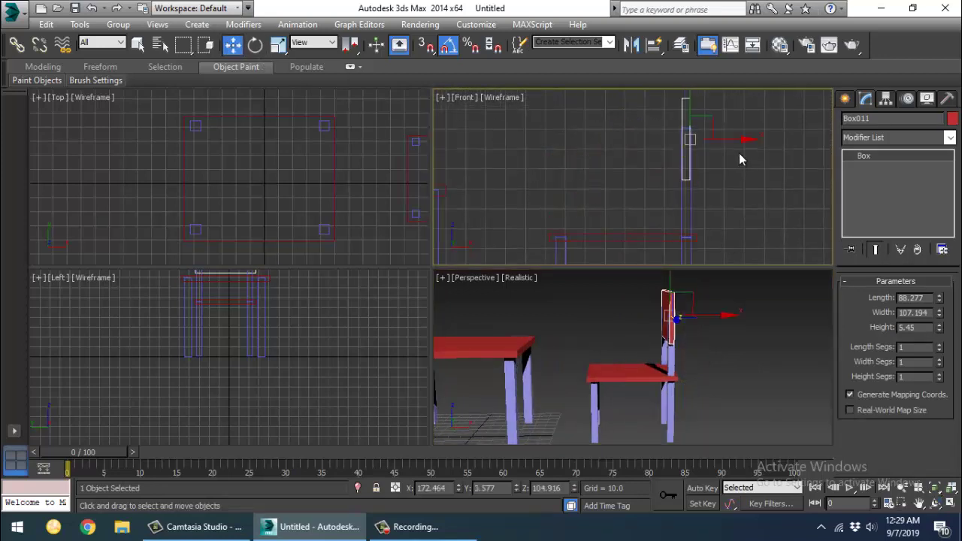
left_click_drag(736, 139, 730, 138)
left_click(751, 368)
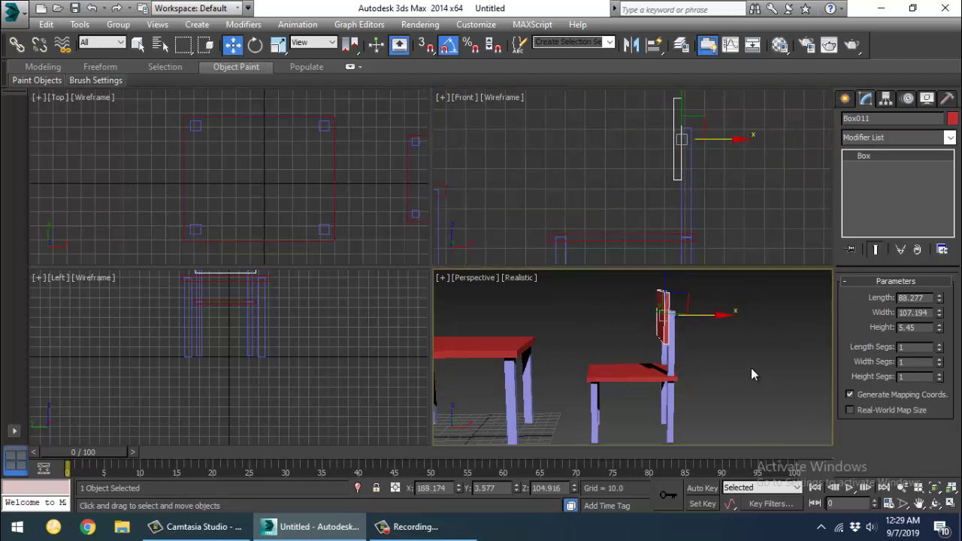
Select all eight chair parts and group them under the name "kursi"
left_click(937, 503)
left_click_drag(634, 369, 564, 346)
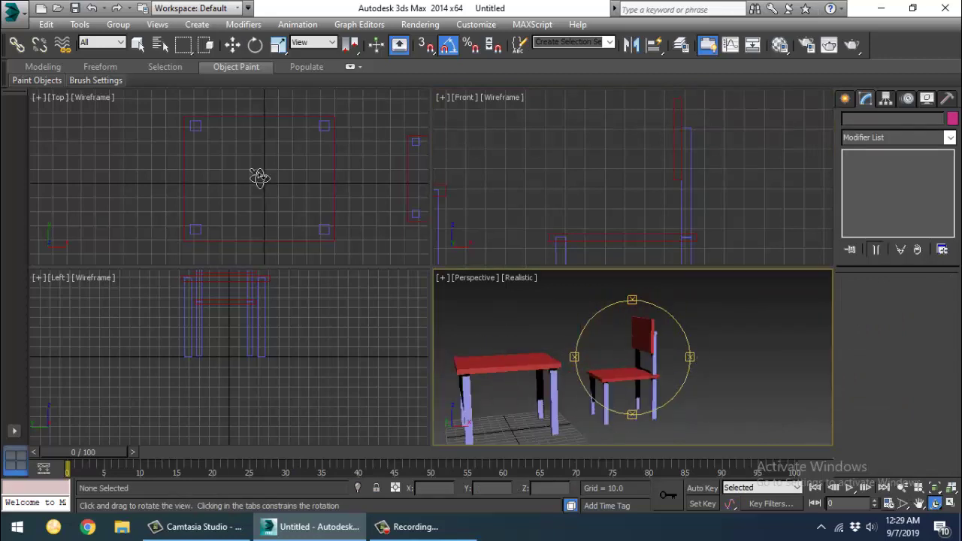
left_click(232, 44)
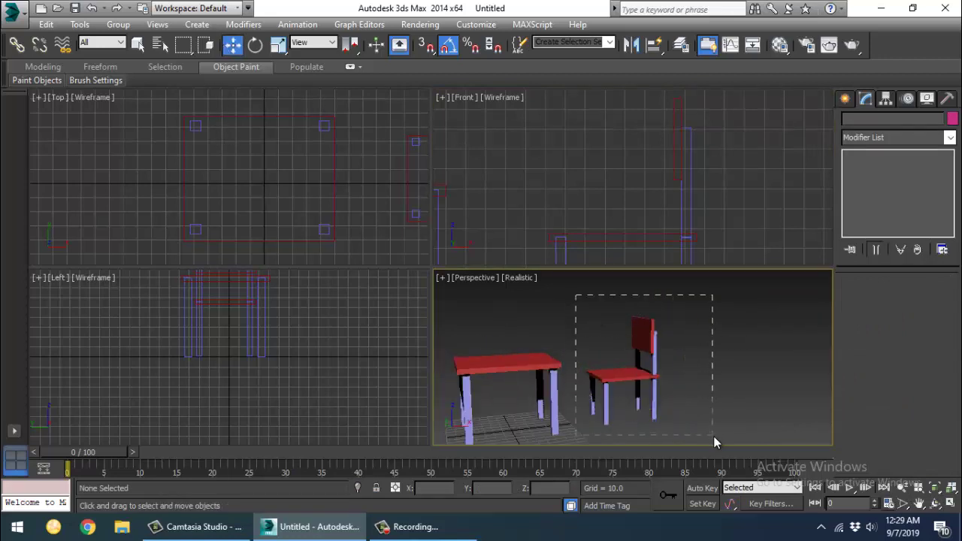
left_click_drag(714, 436, 712, 434)
left_click(118, 25)
left_click(133, 41)
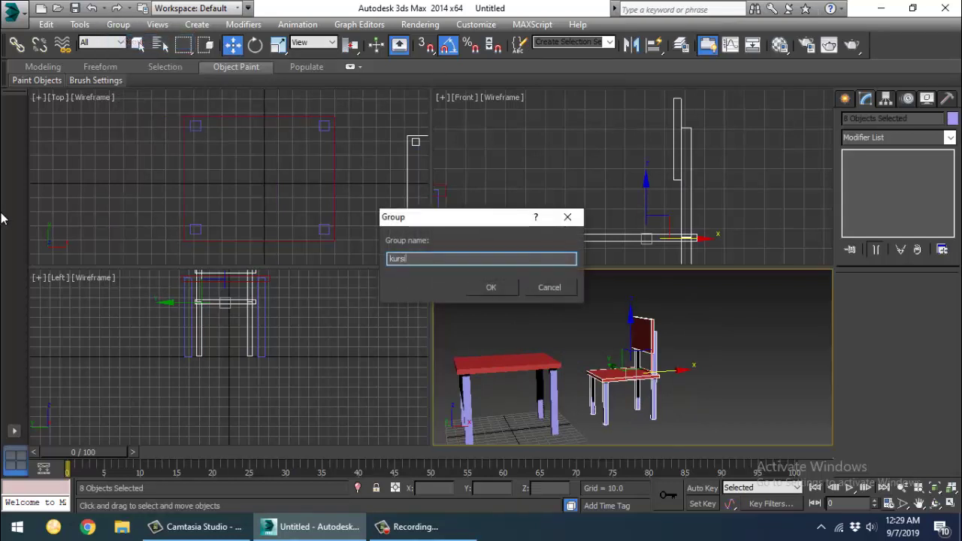
left_click(499, 289)
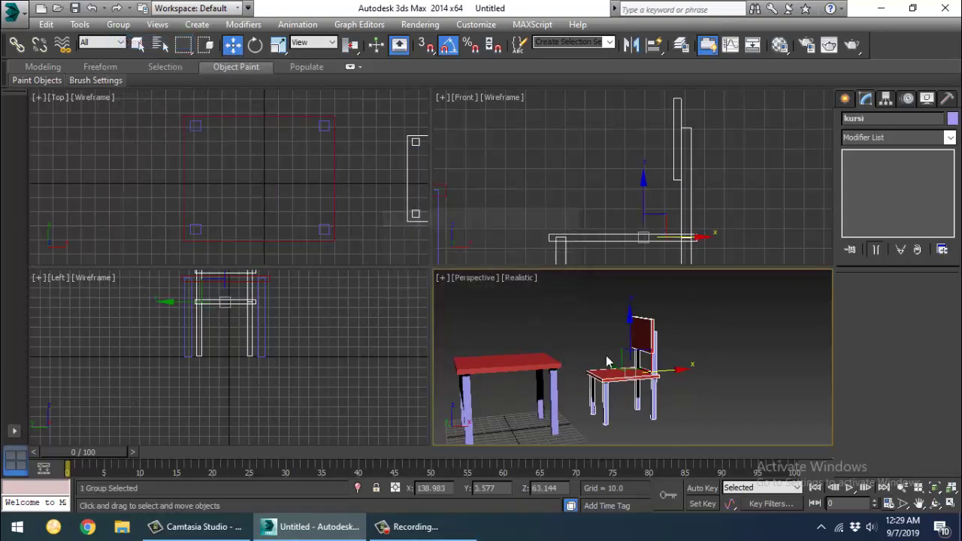
Move the chair group closer to the table along X to about X 116, then deselect it
left_click_drag(661, 373, 645, 375)
middle_click_drag(664, 368, 742, 363)
left_click(784, 346)
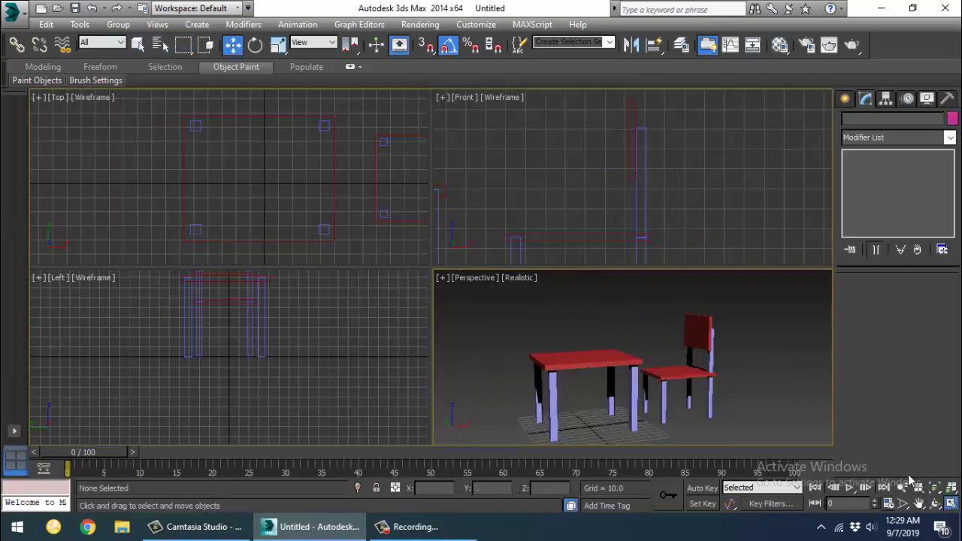
Clone the chair group "kursi" once as a Copy along X to the opposite side of the table, at about X -116
left_click(950, 505)
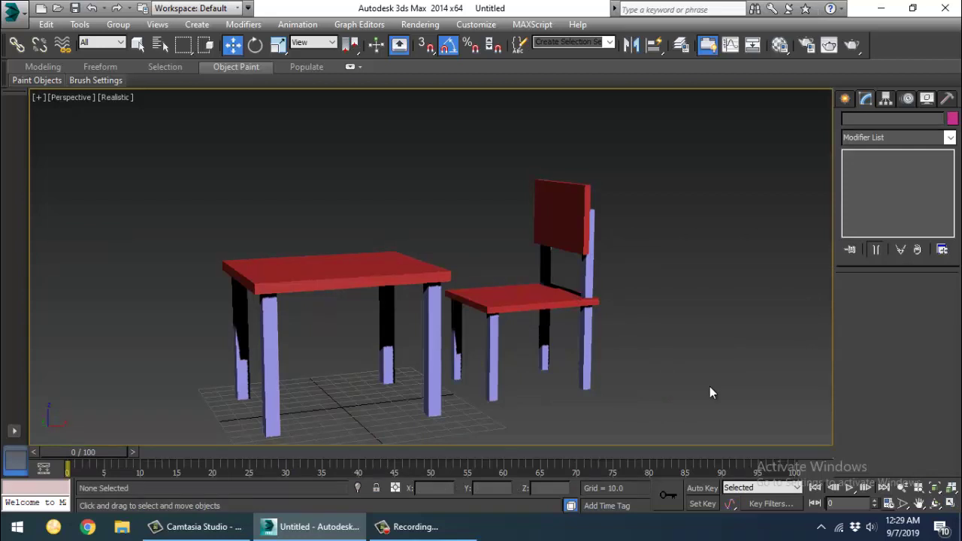
left_click(936, 504)
left_click_drag(401, 326, 370, 322)
left_click(231, 51)
left_click(537, 267)
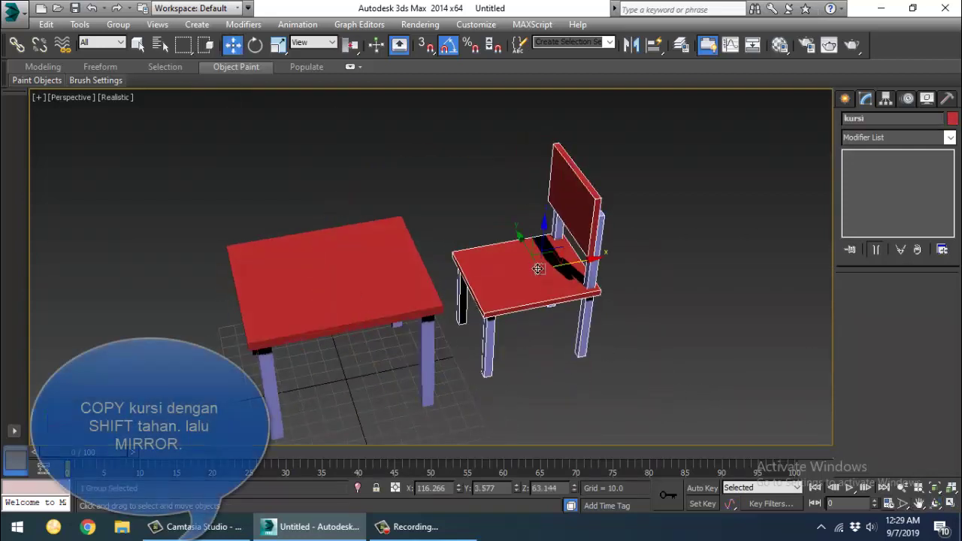
middle_click_drag(537, 268, 639, 248)
scroll(640, 248, "down", 2)
scroll(639, 248, "up", 2)
scroll(638, 244, "down", 2)
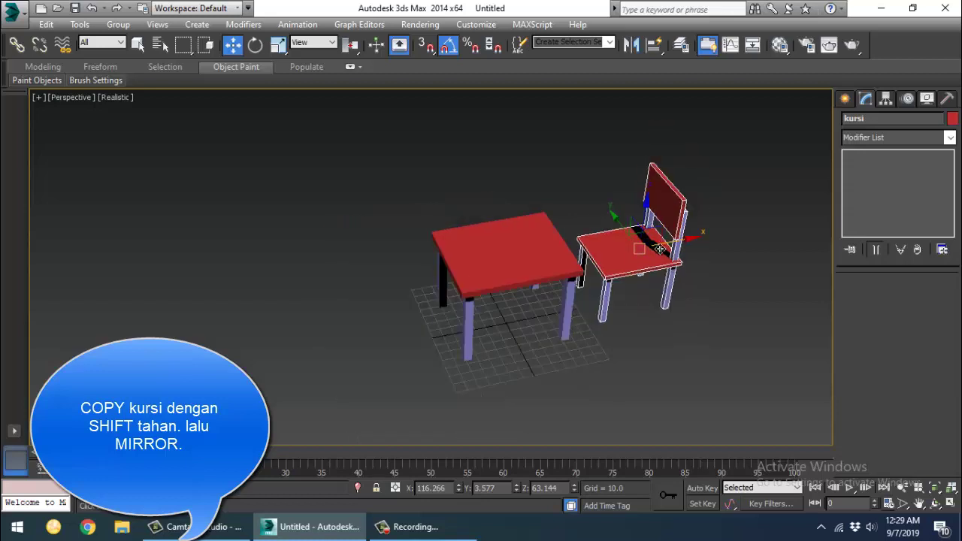
mouse_move(638, 244)
left_mouse_down("shift")
mouse_move(574, 233)
mouse_move(427, 284)
left_mouse_up("shift")
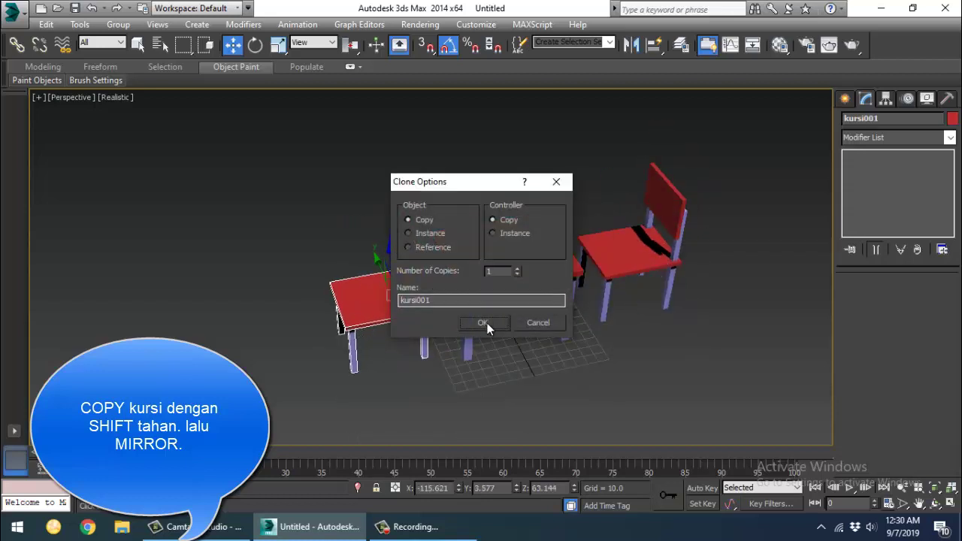
left_click(485, 322)
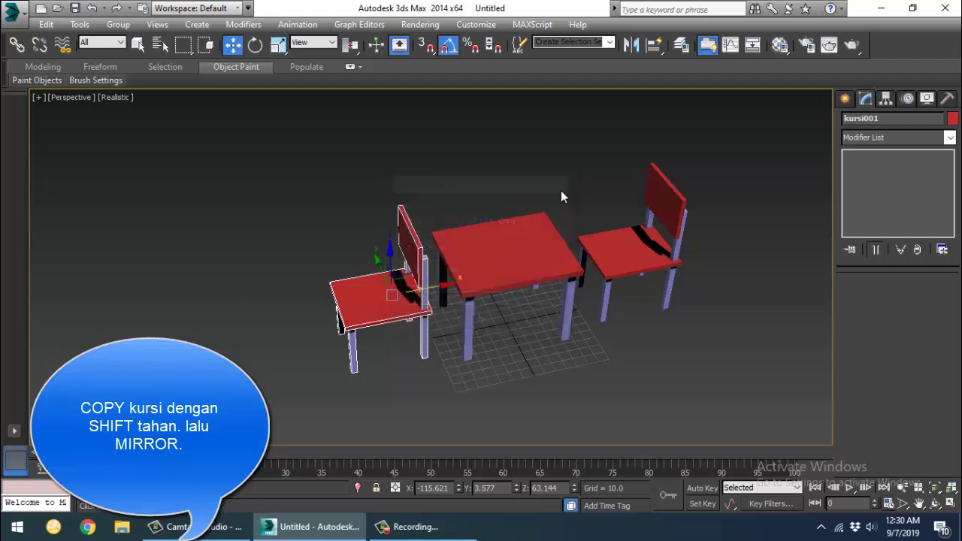
Mirror the copied chair across the X axis with No Clone so that it faces the table
left_click(632, 46)
left_click_drag(447, 143, 681, 178)
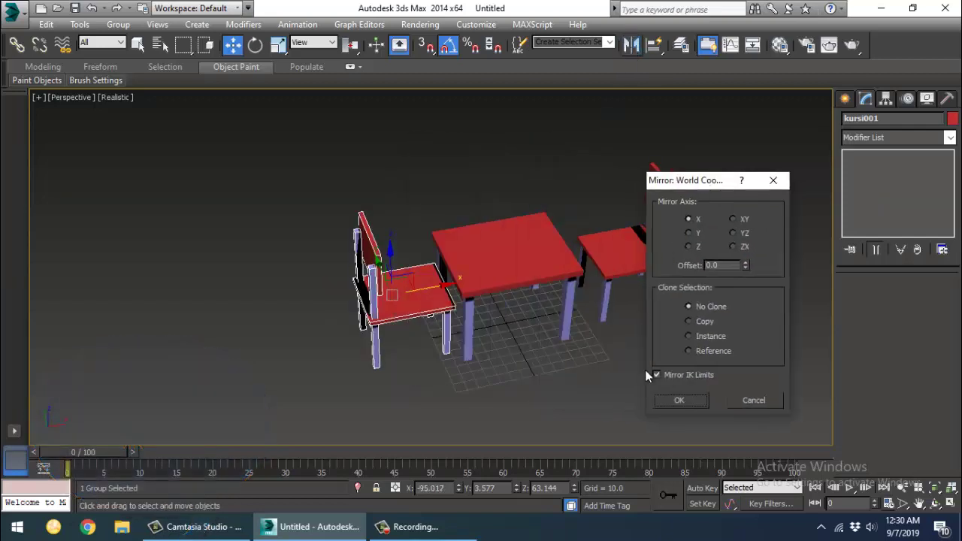
left_click(677, 398)
Move the mirrored chair away from the table along X to about X -114
left_click_drag(430, 285, 422, 286)
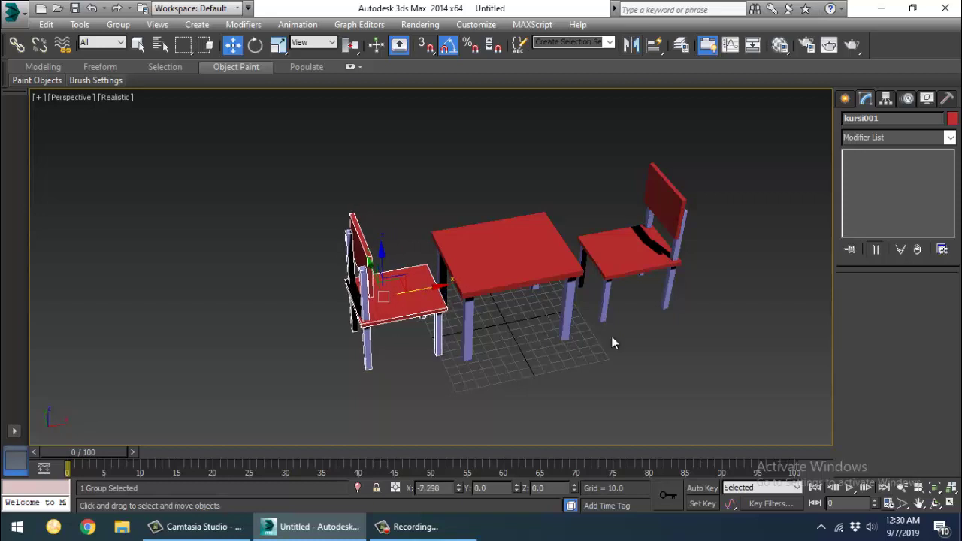
left_click(935, 504)
left_click_drag(489, 305, 493, 338)
key("w")
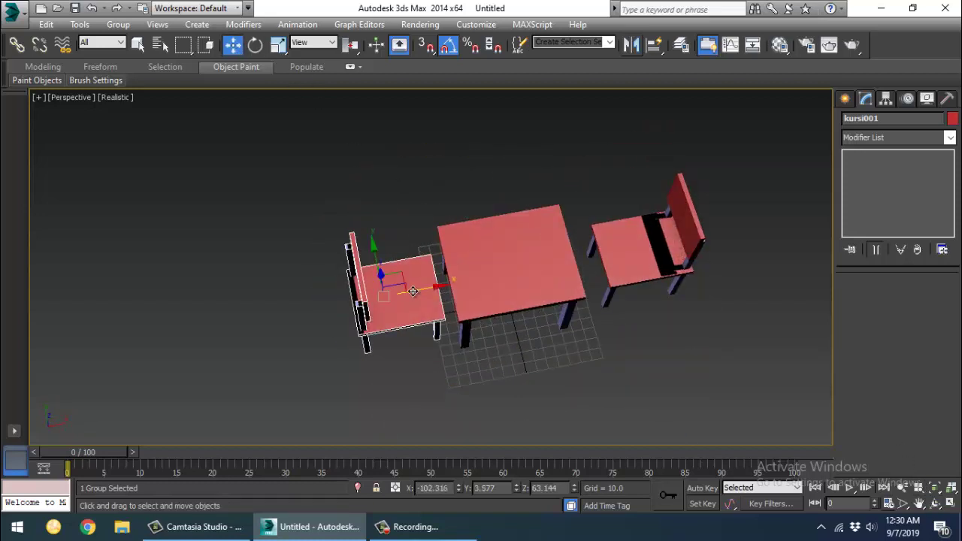
left_click_drag(413, 291, 404, 292)
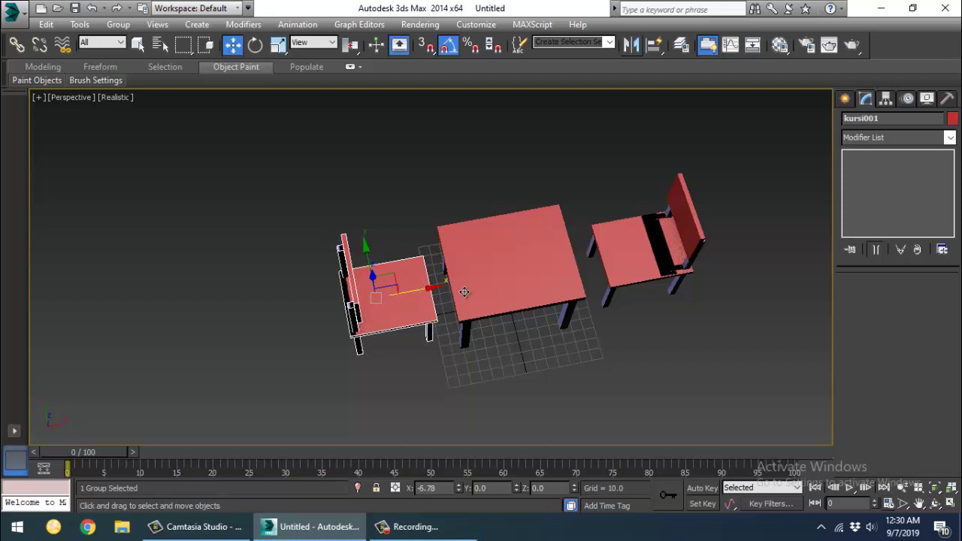
left_click(931, 506)
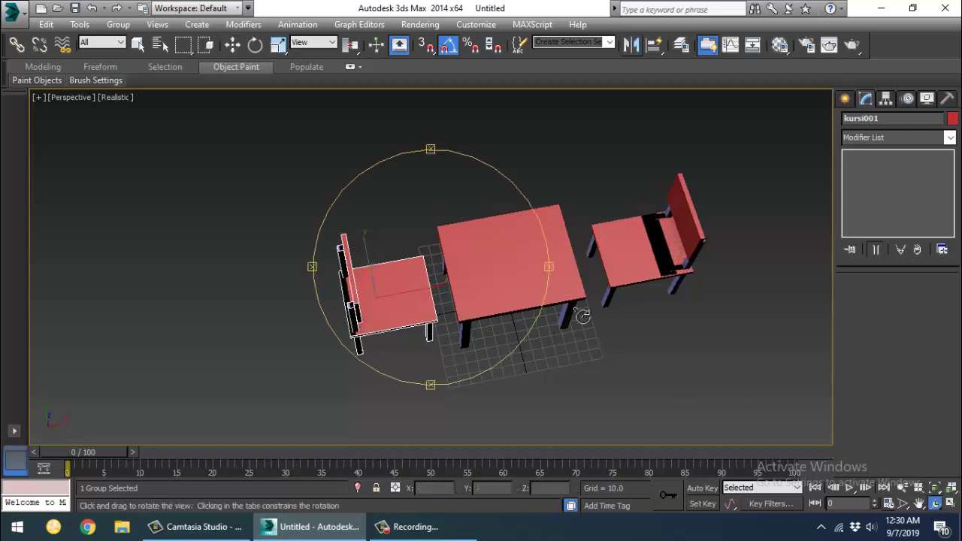
left_click_drag(507, 262, 475, 236)
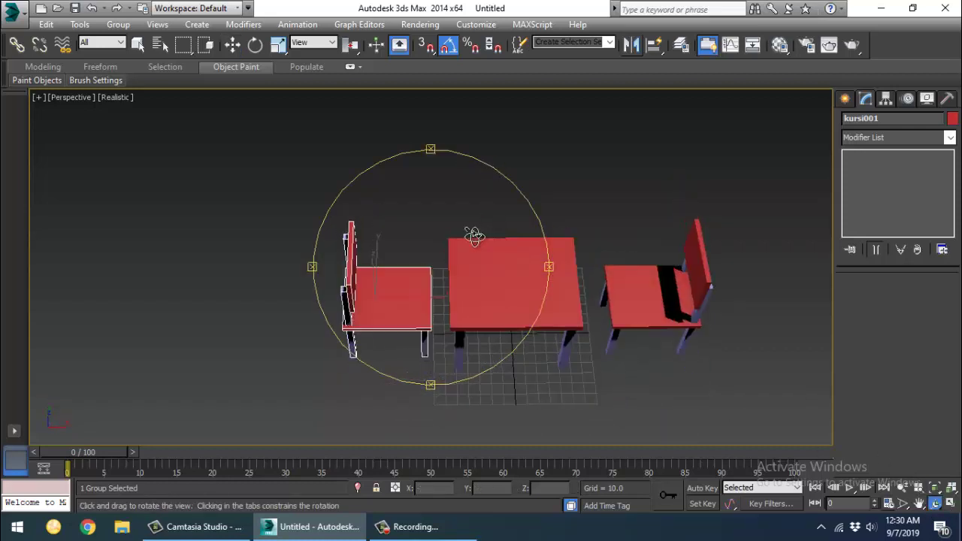
left_click(234, 45)
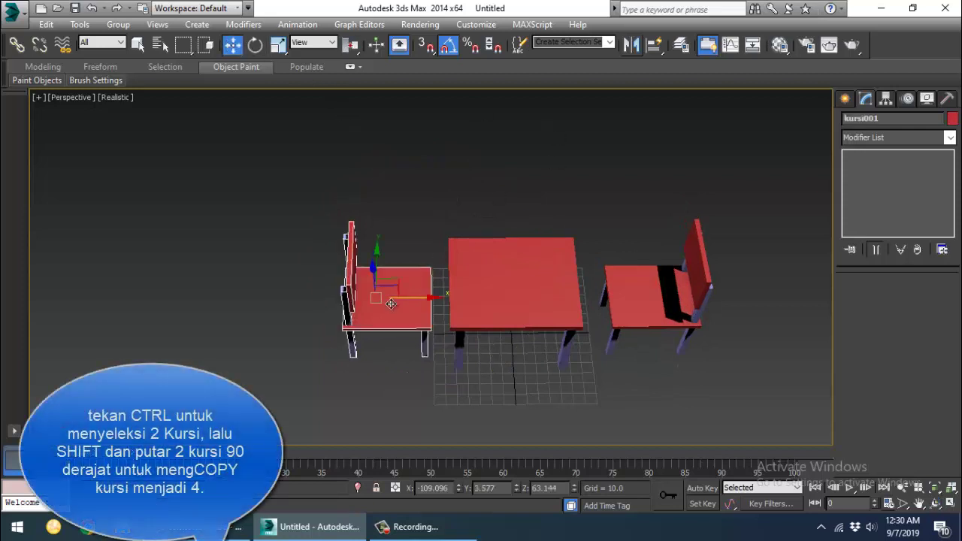
left_click_drag(428, 296, 422, 295)
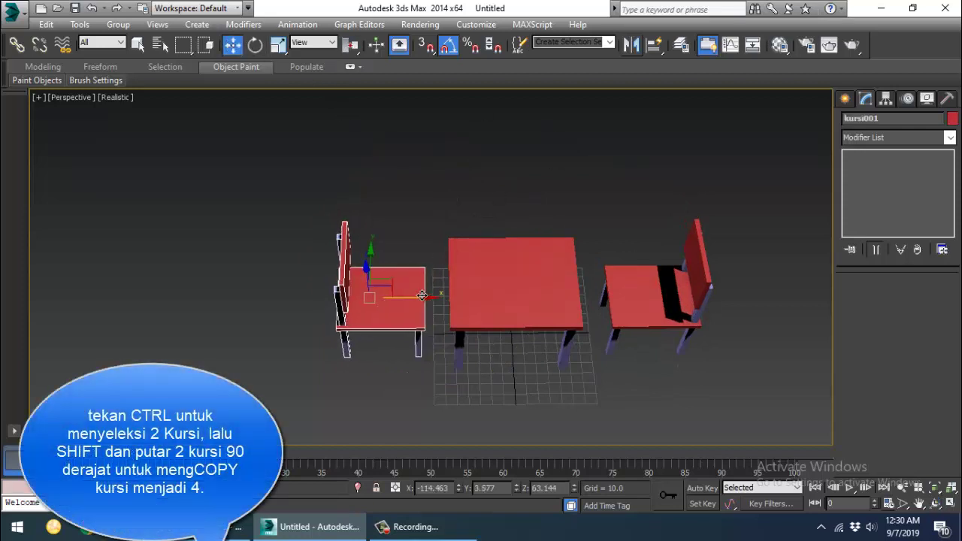
Select both chairs and rotate-clone them 90 degrees about Z to place two more chairs at the table's free sides
left_click(633, 282, "ctrl")
left_click(256, 46)
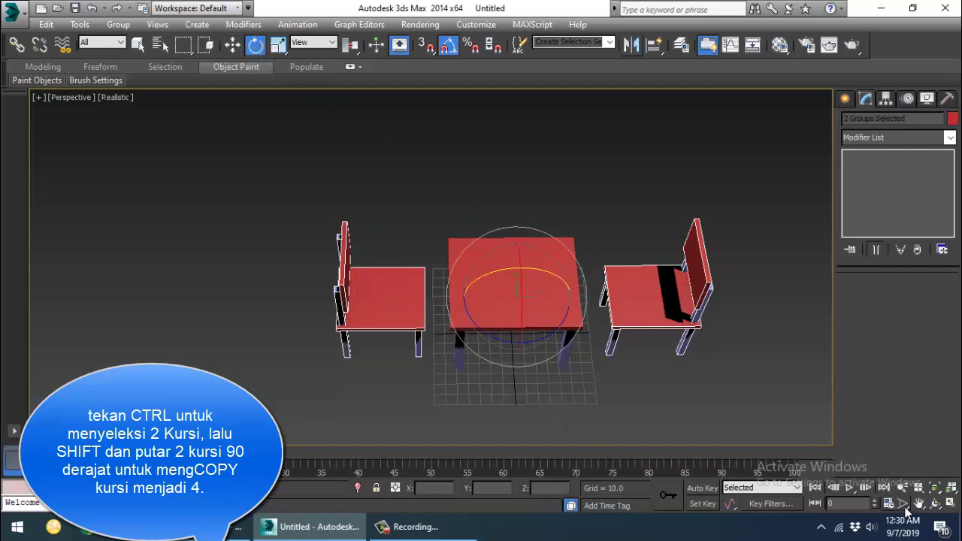
left_click(938, 504)
left_click_drag(421, 225, 415, 262)
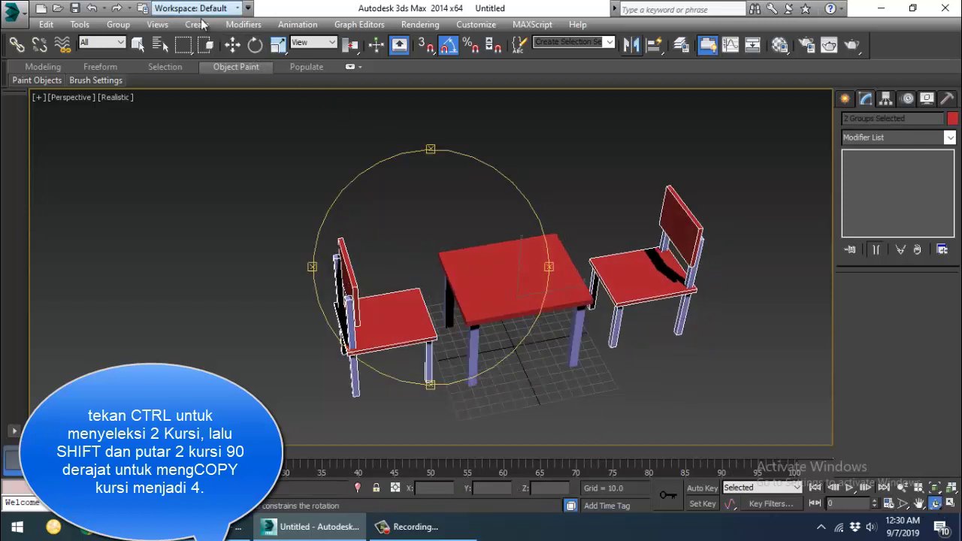
left_click(255, 45)
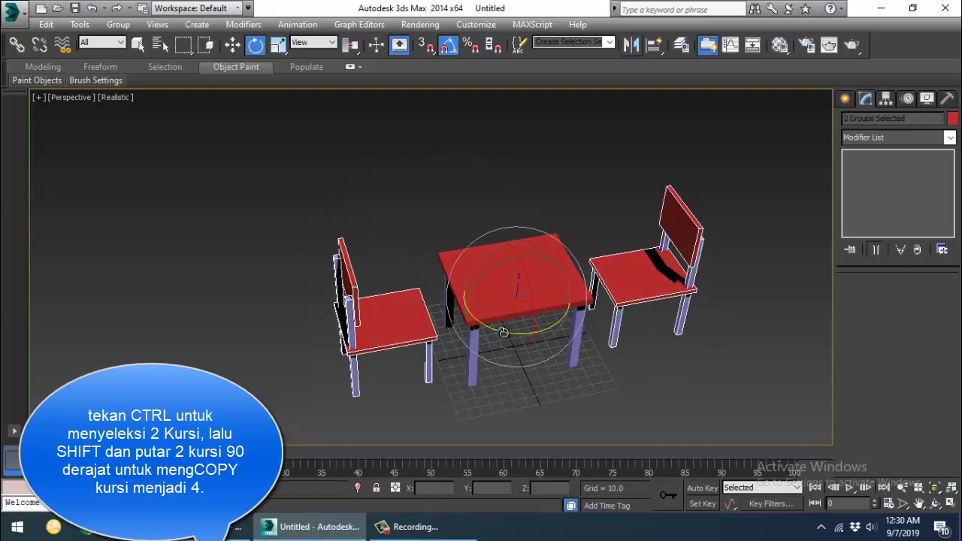
mouse_move(503, 332)
left_mouse_down("shift")
mouse_move(439, 316)
mouse_move(484, 308)
mouse_move(463, 318)
mouse_move(390, 264)
left_mouse_up("shift")
left_click(496, 319)
left_click(934, 503)
Draw a rectangular floor plane in the Top view that extends beyond the table and all four chairs
left_click(846, 99)
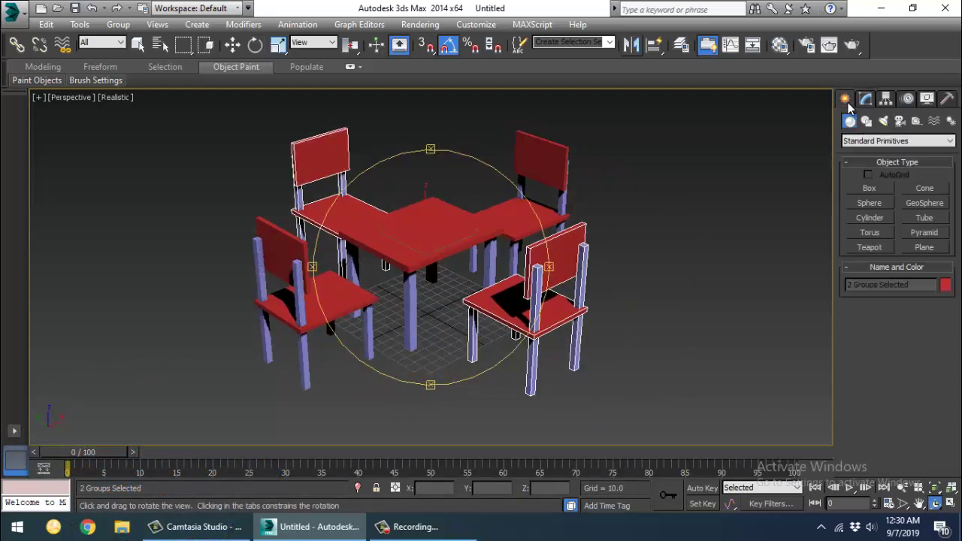
left_click(925, 248)
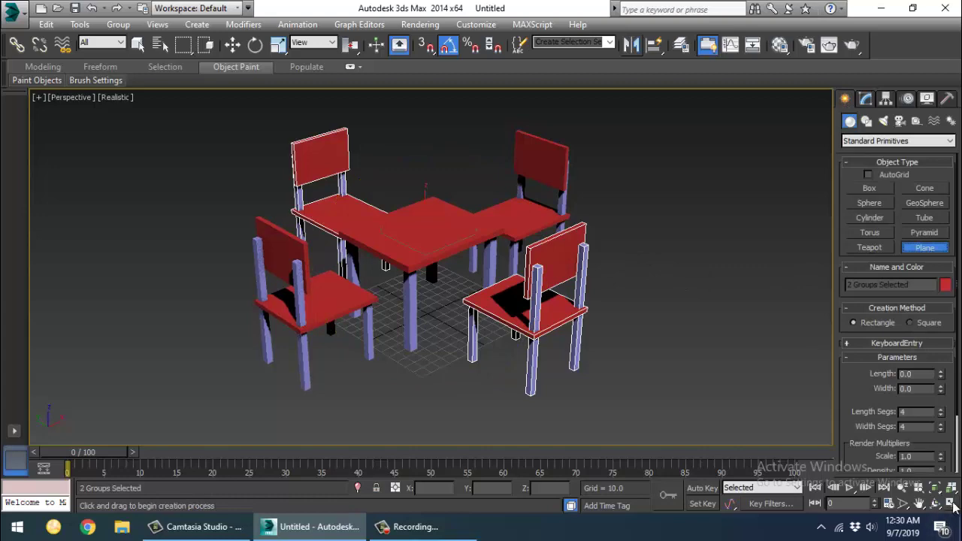
key("alt+w")
left_click(235, 48)
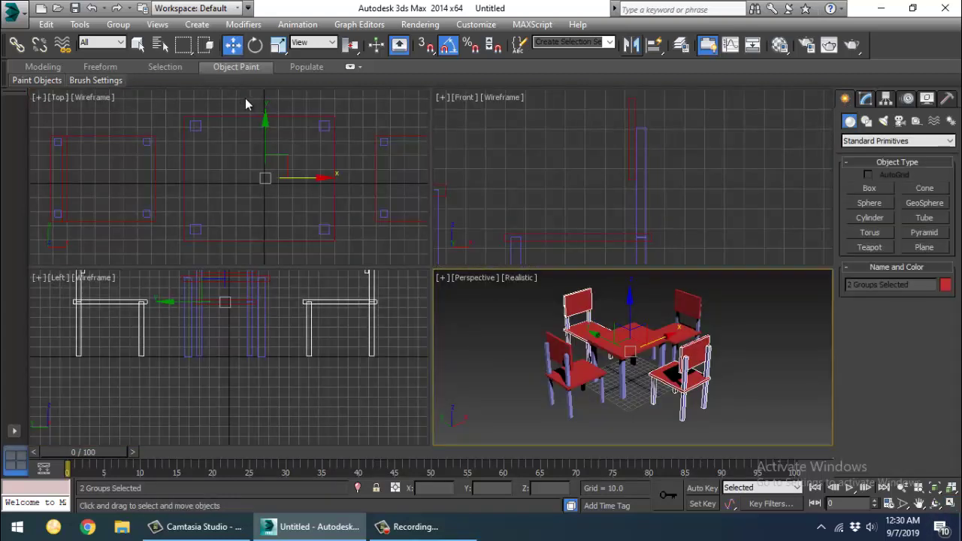
left_click(246, 100)
scroll(244, 103, "down", 5)
middle_click_drag(244, 120, 243, 156)
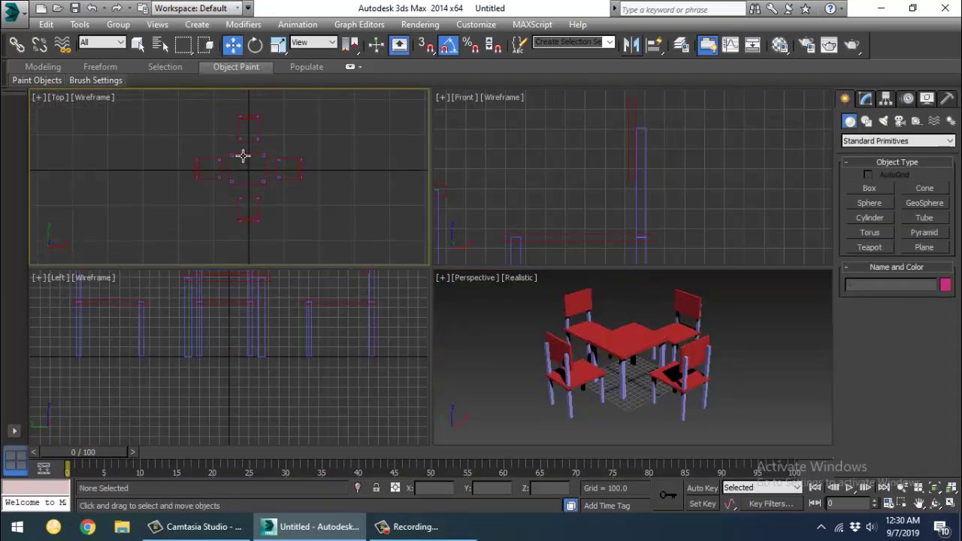
left_click(924, 248)
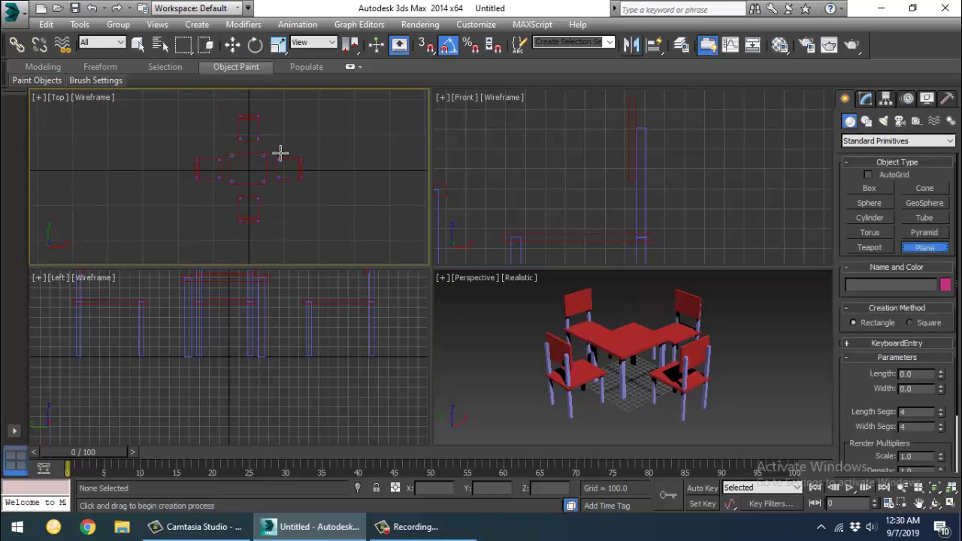
left_click_drag(184, 105, 324, 239)
Center the floor plane under the furniture in the Top view, at about X -4 and Y 5
left_click(234, 45)
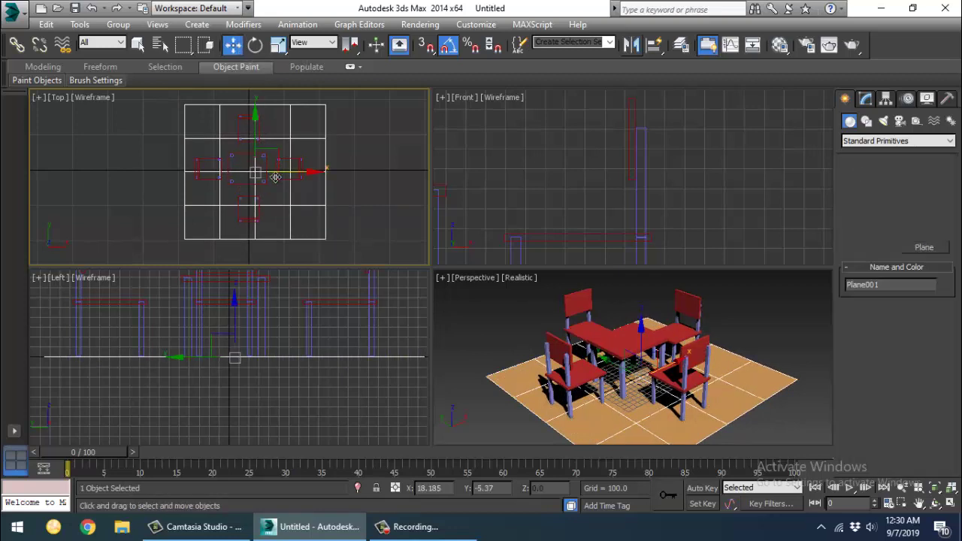
left_click_drag(282, 172, 276, 171)
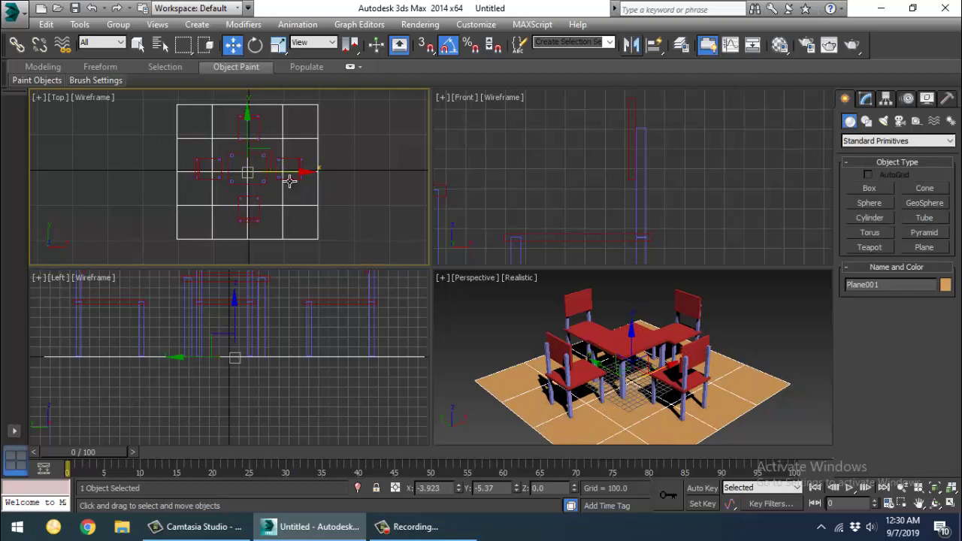
left_click_drag(249, 136, 254, 131)
Deselect the floor plane and render the maximized Perspective view showing the complete furniture set
left_click(496, 319)
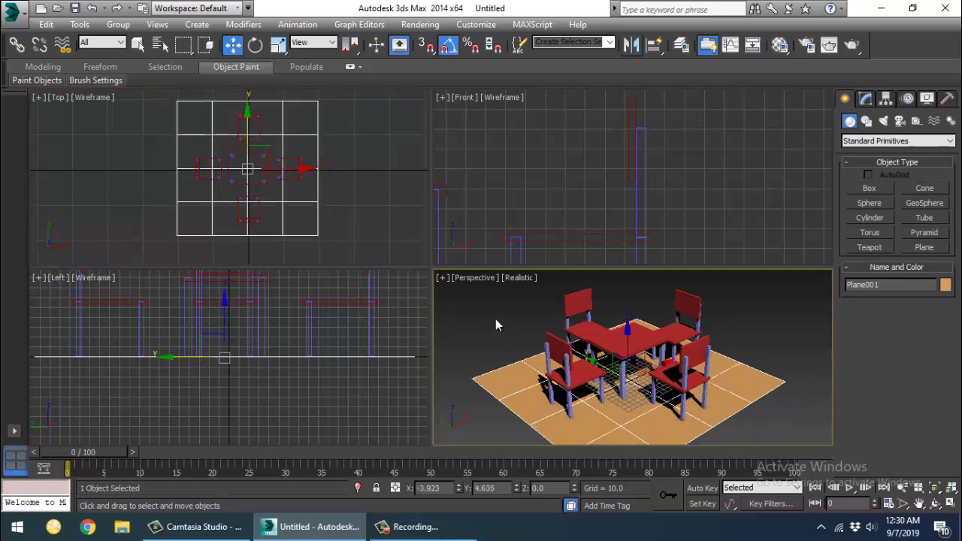
left_click(951, 503)
scroll(638, 338, "down", 2)
left_click(421, 24)
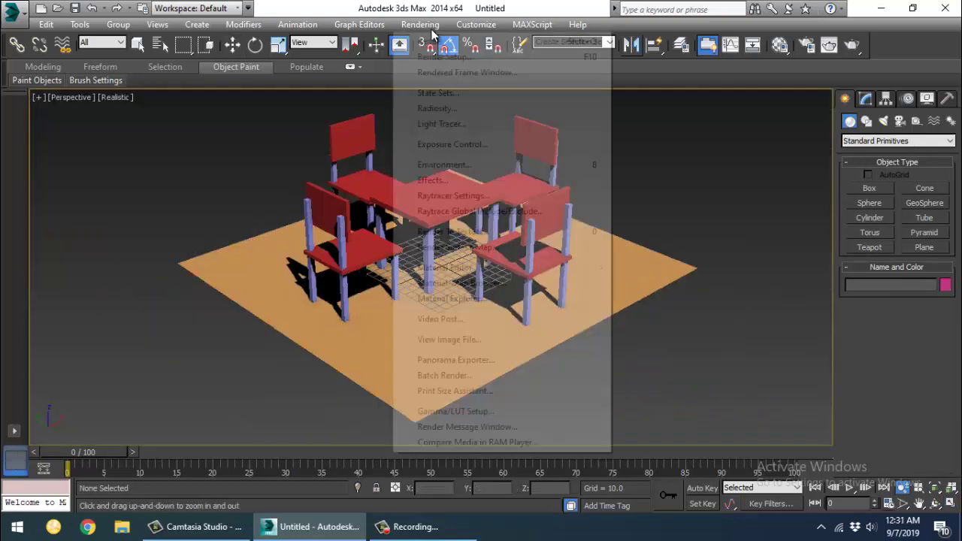
left_click(410, 37)
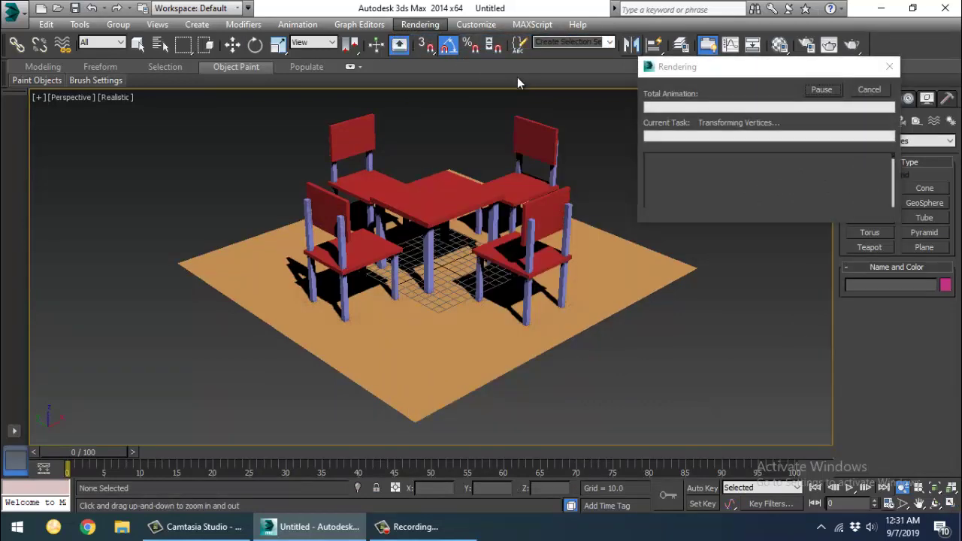